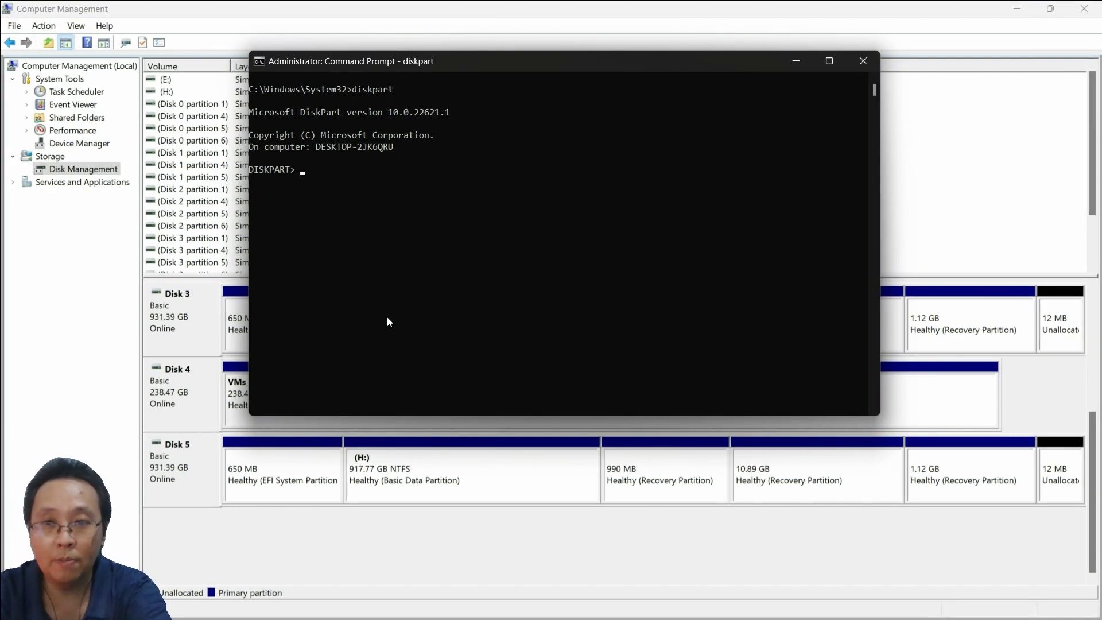
List all disks on the computer in DiskPart.
text(list disk)
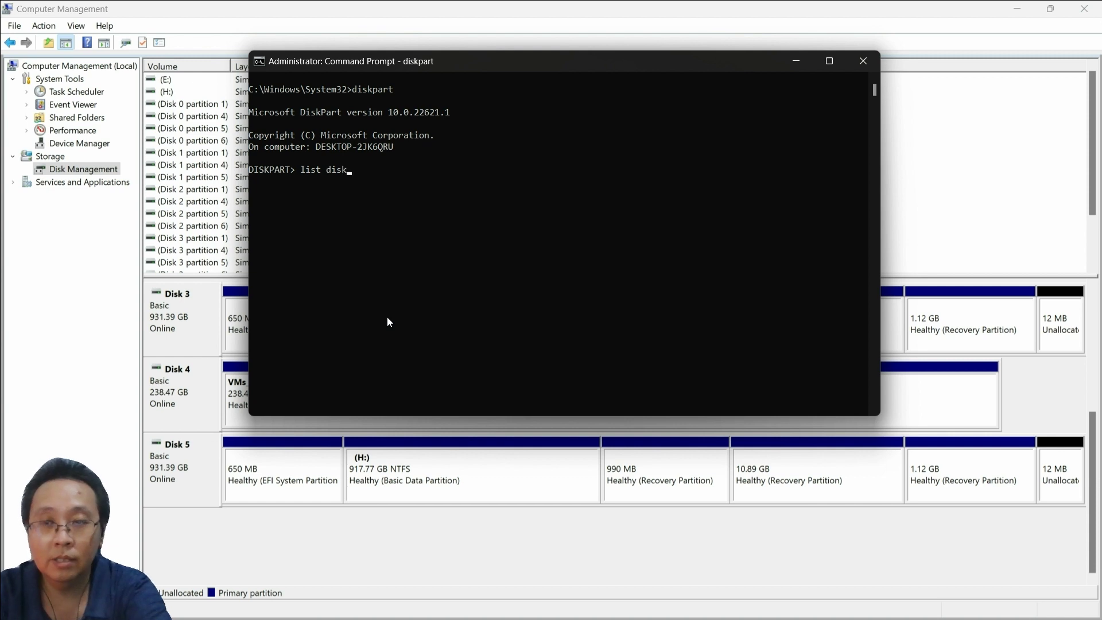
key(Return)
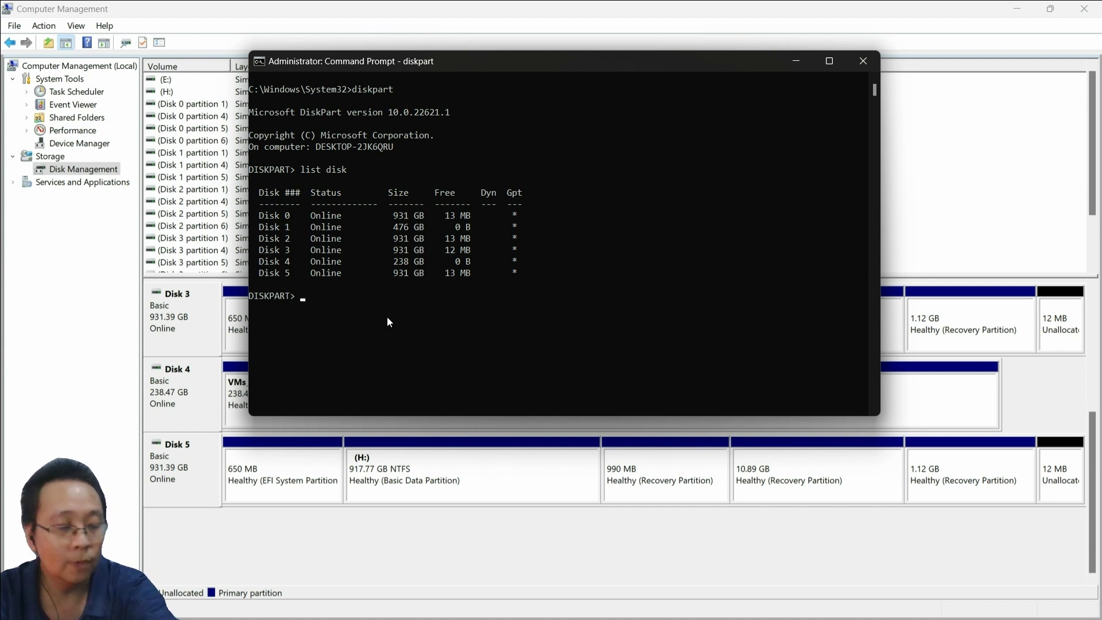
key(ctrl+2)
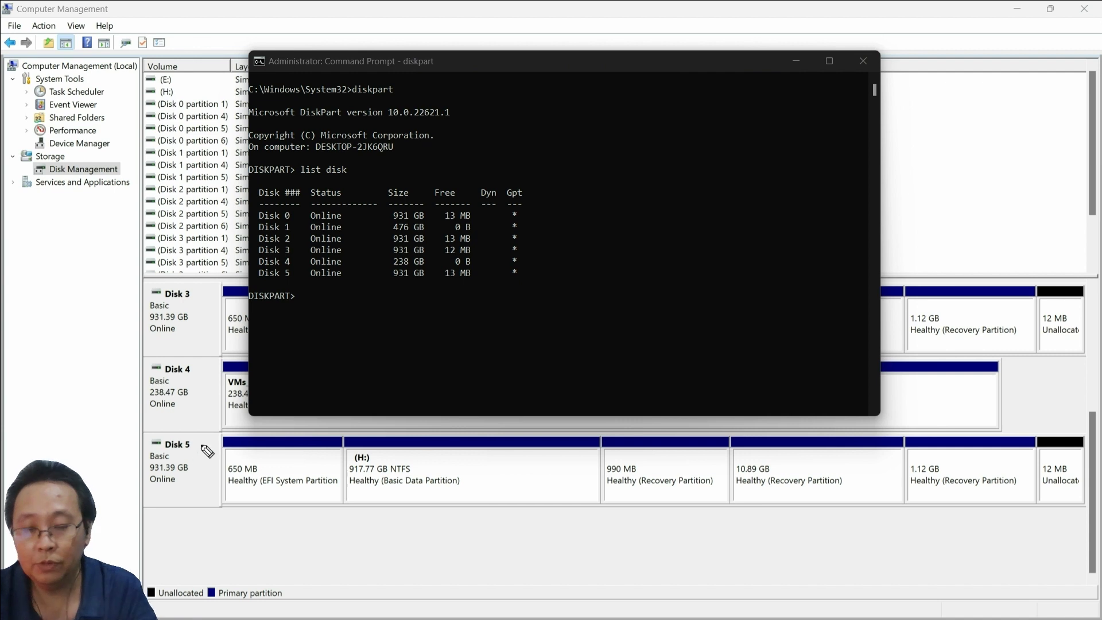
mouse_move(172, 425)
mouse_down()
mouse_move(162, 489)
mouse_move(172, 469)
mouse_move(179, 486)
mouse_up()
key(ctrl+1)
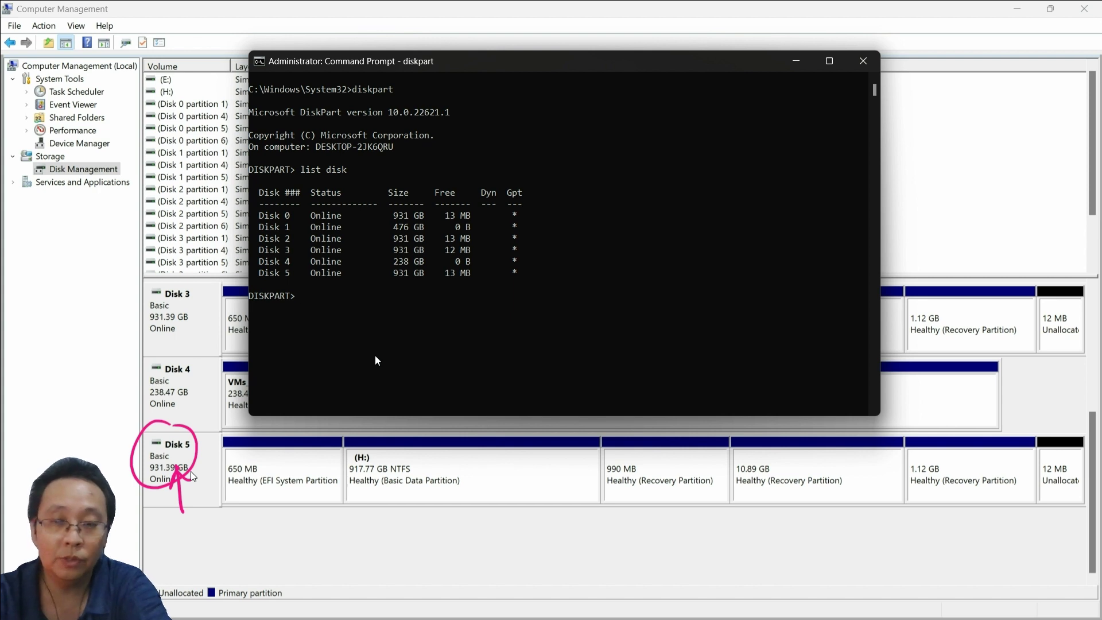
Select disk 5 in DiskPart as the disk to work on.
text(selecct)
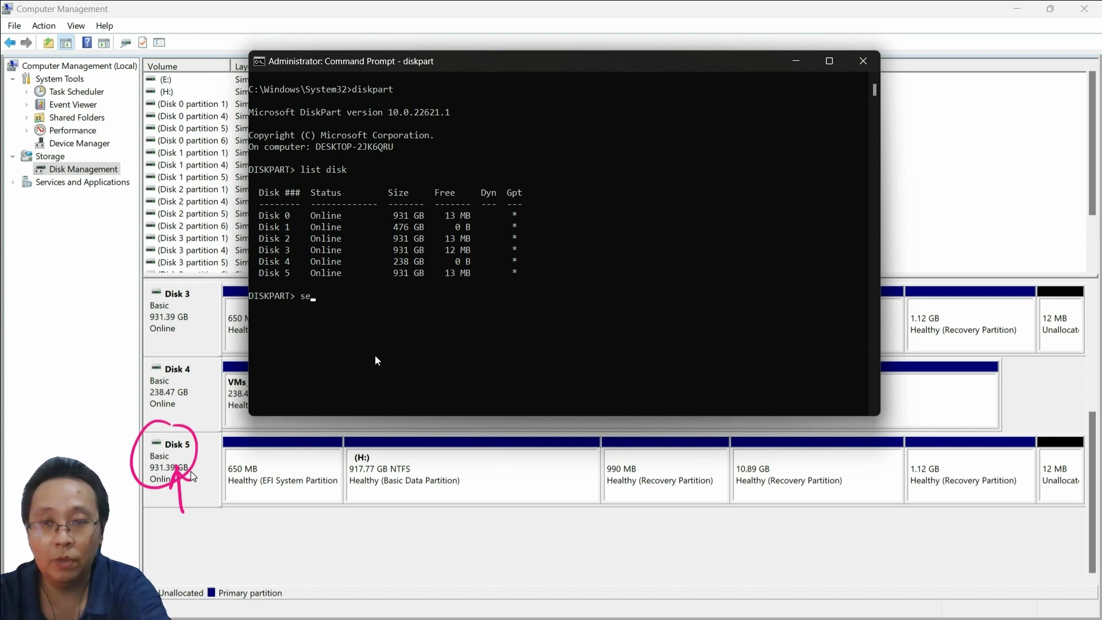
key(BackSpace)
key(BackSpace)
text(t dissk)
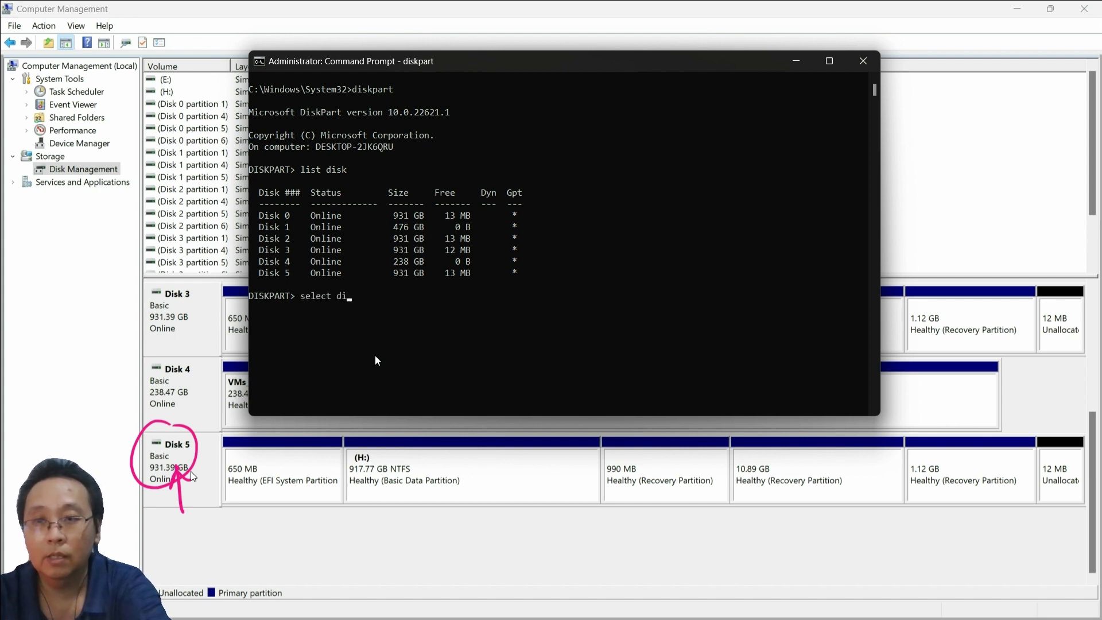
key(BackSpace)
key(BackSpace)
text(k 5)
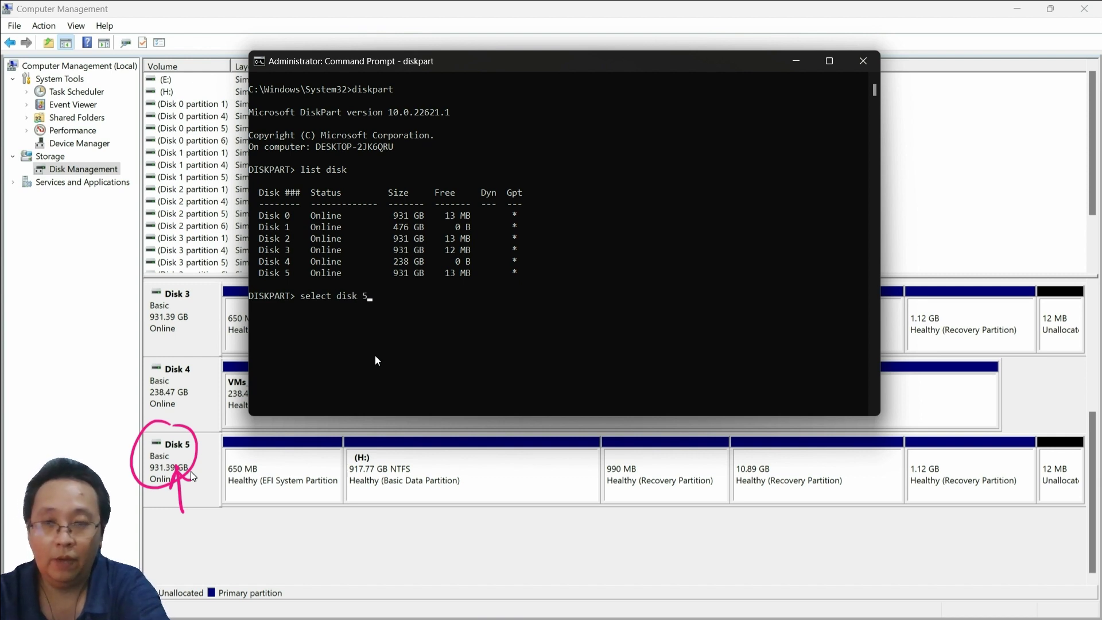
key(Return)
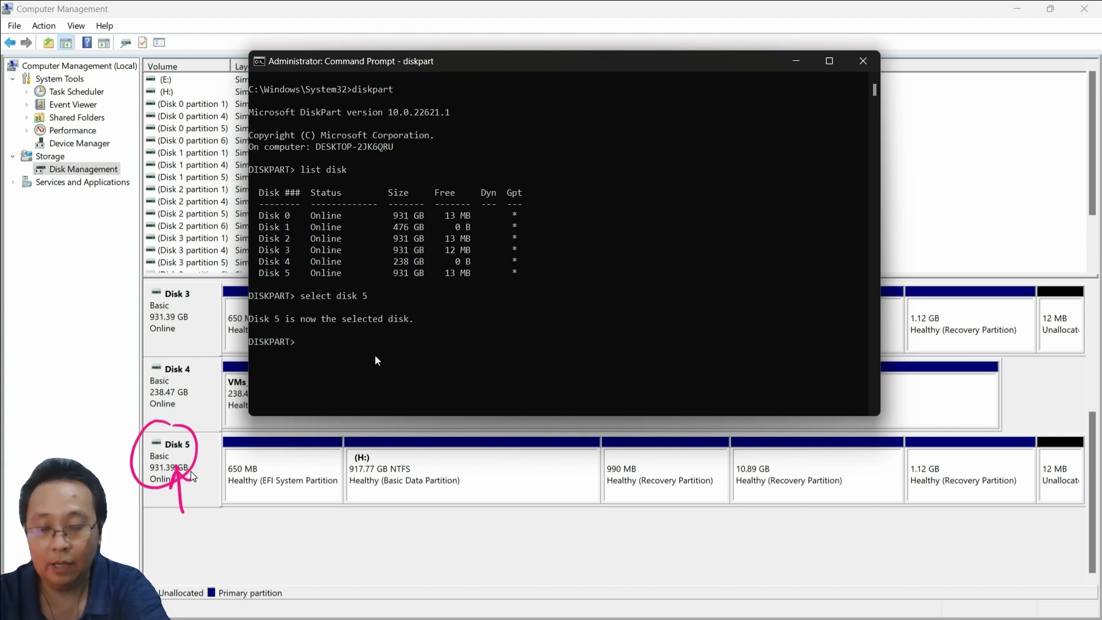
List the disks again in DiskPart to check which disk is marked as selected.
text(list)
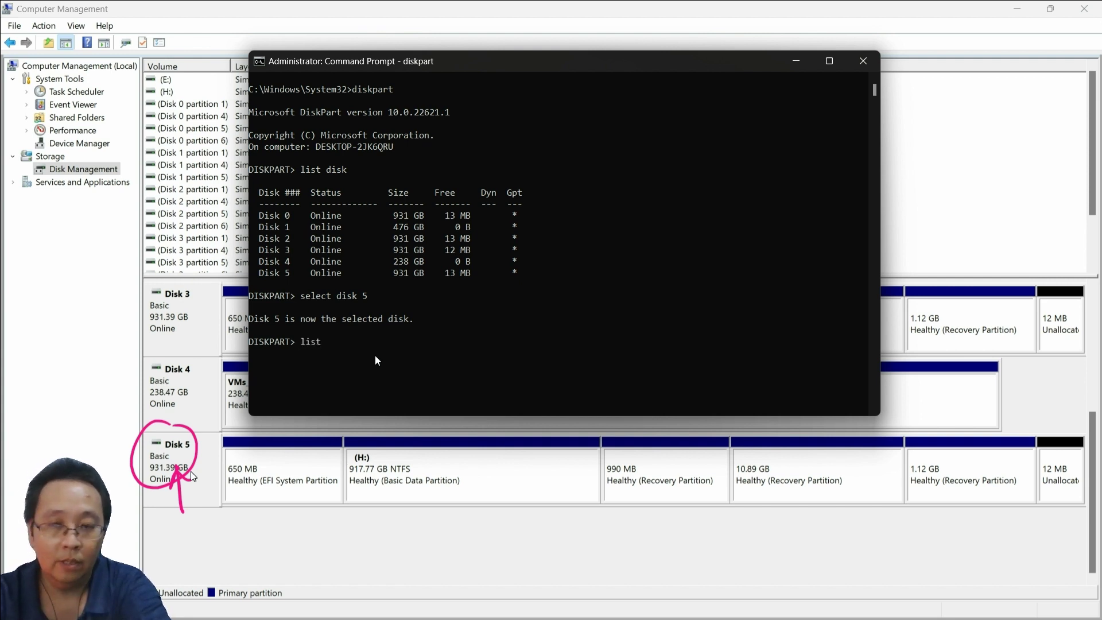
text( dis)
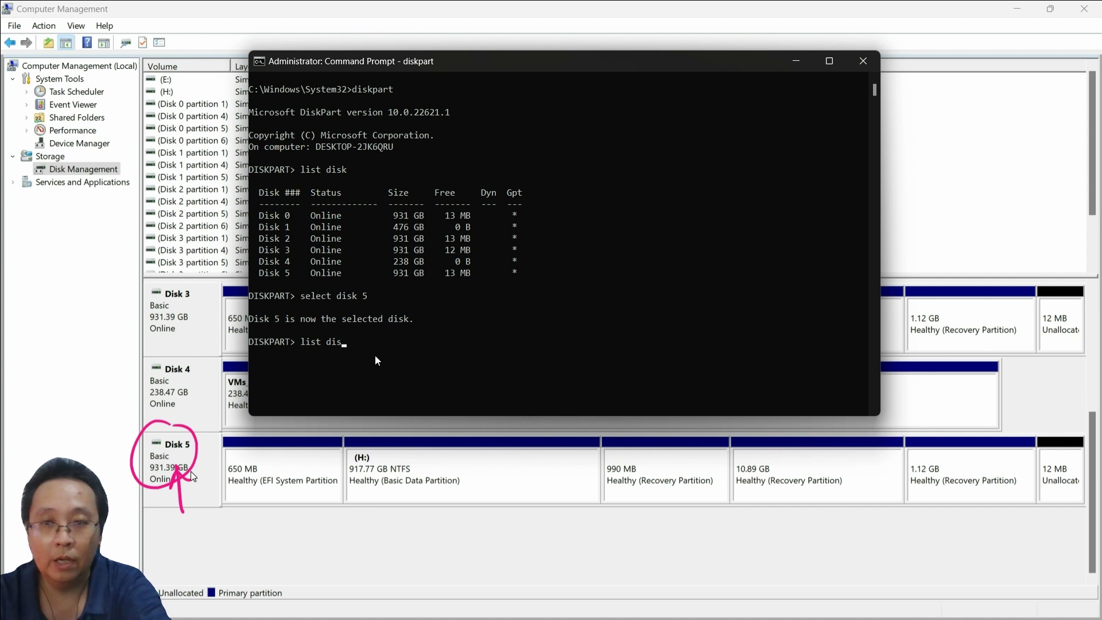
text(k)
key(Return)
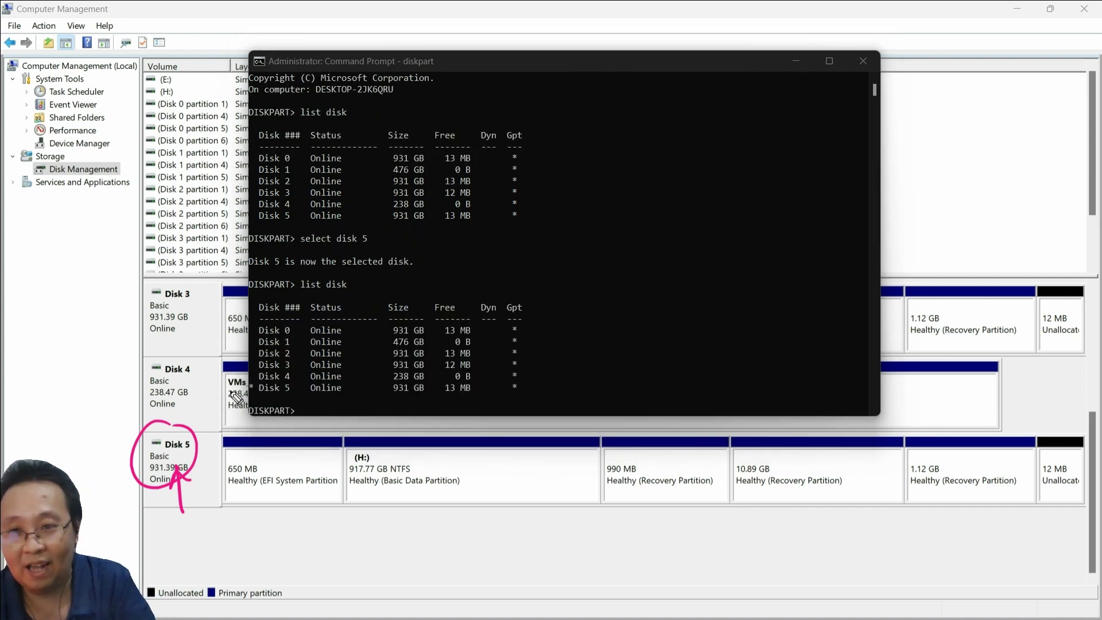
mouse_move(255, 384)
mouse_down()
mouse_move(244, 402)
mouse_move(252, 409)
mouse_move(282, 392)
mouse_up()
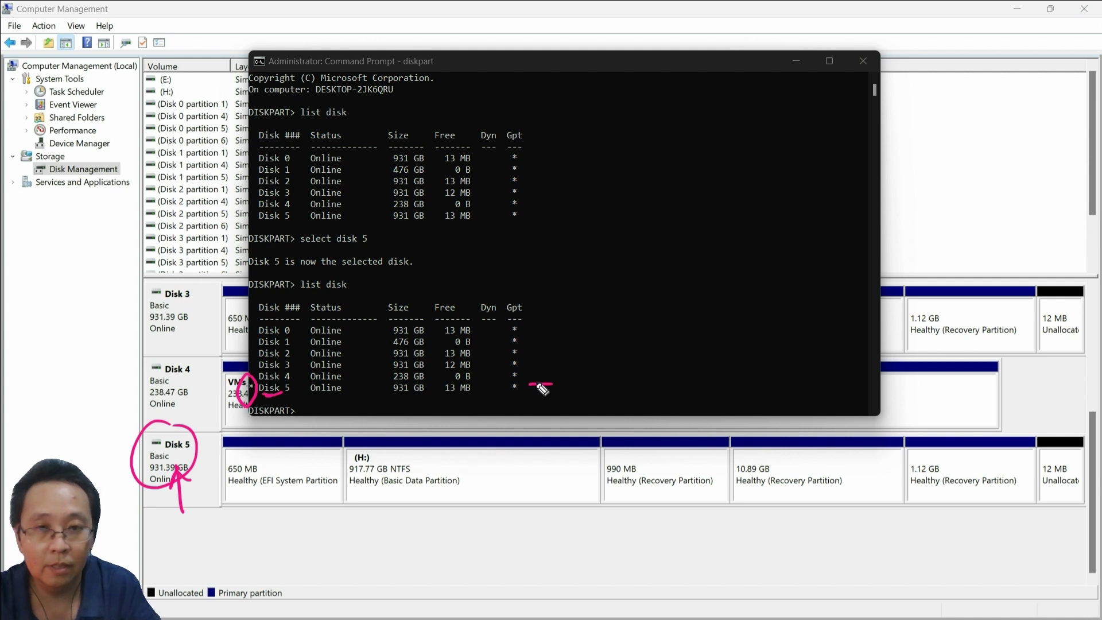
mouse_move(552, 383)
mouse_down()
mouse_move(529, 383)
mouse_move(654, 389)
mouse_up()
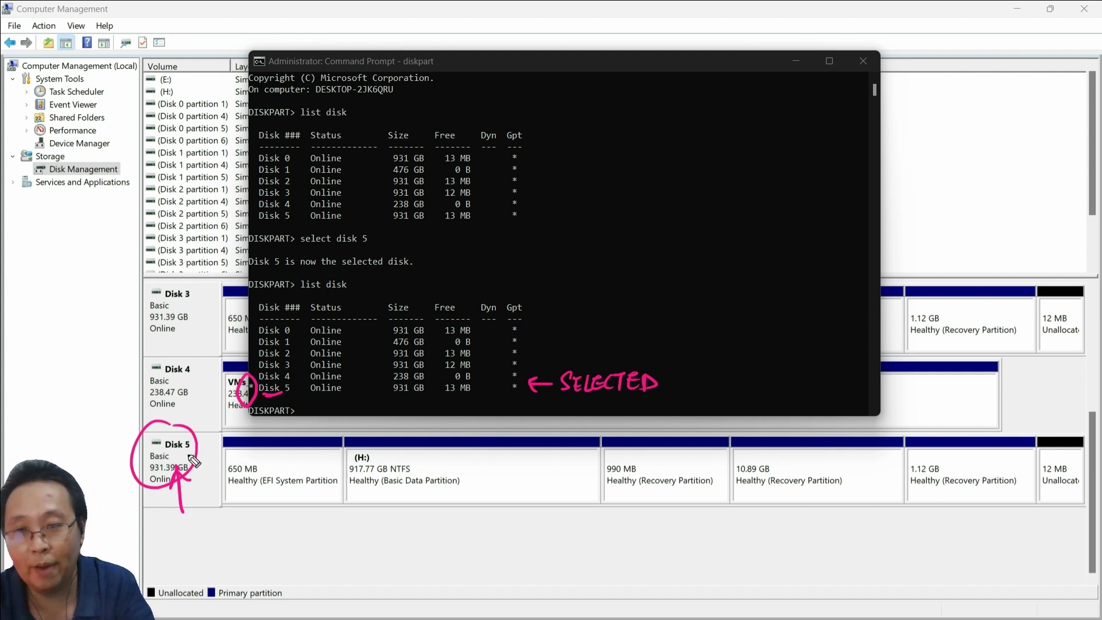
drag(193, 452, 184, 458)
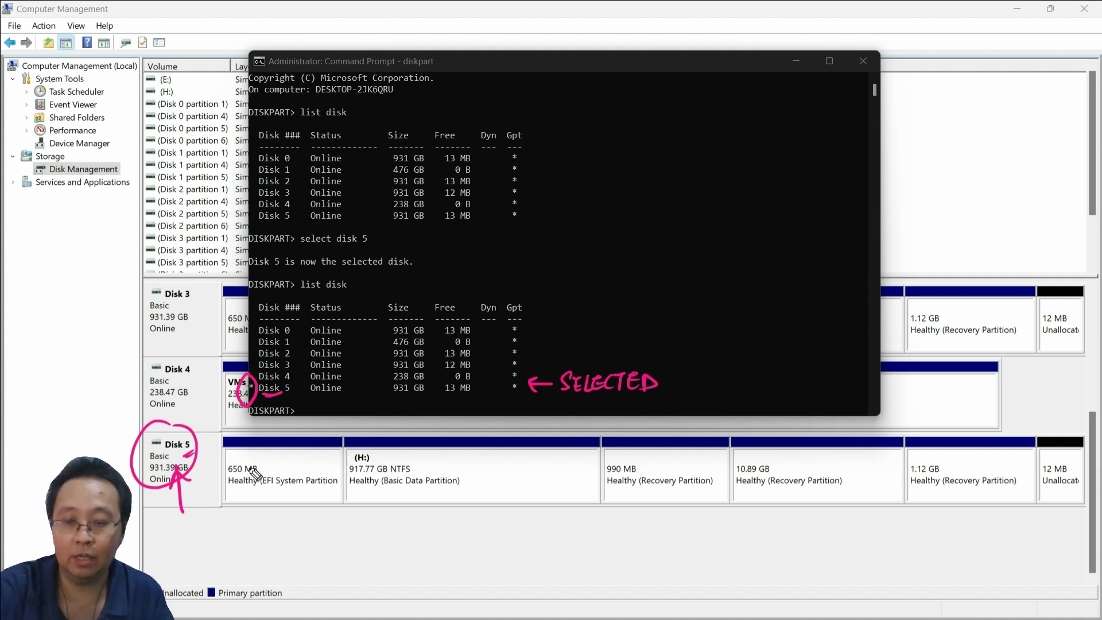
key(Escape)
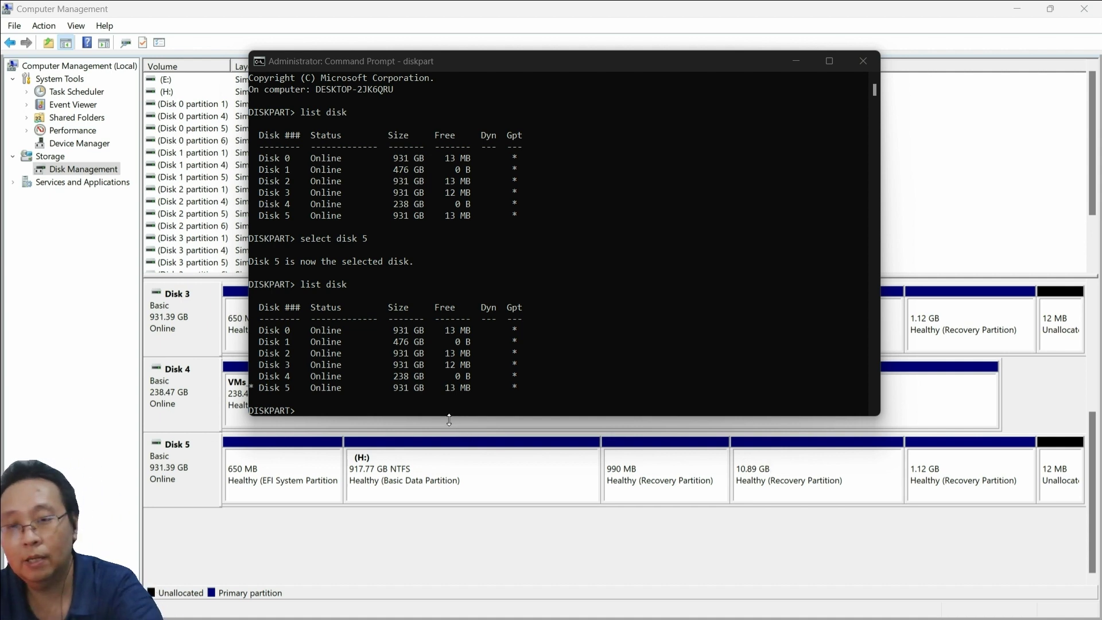
List the partitions of the selected disk in DiskPart.
click(453, 377)
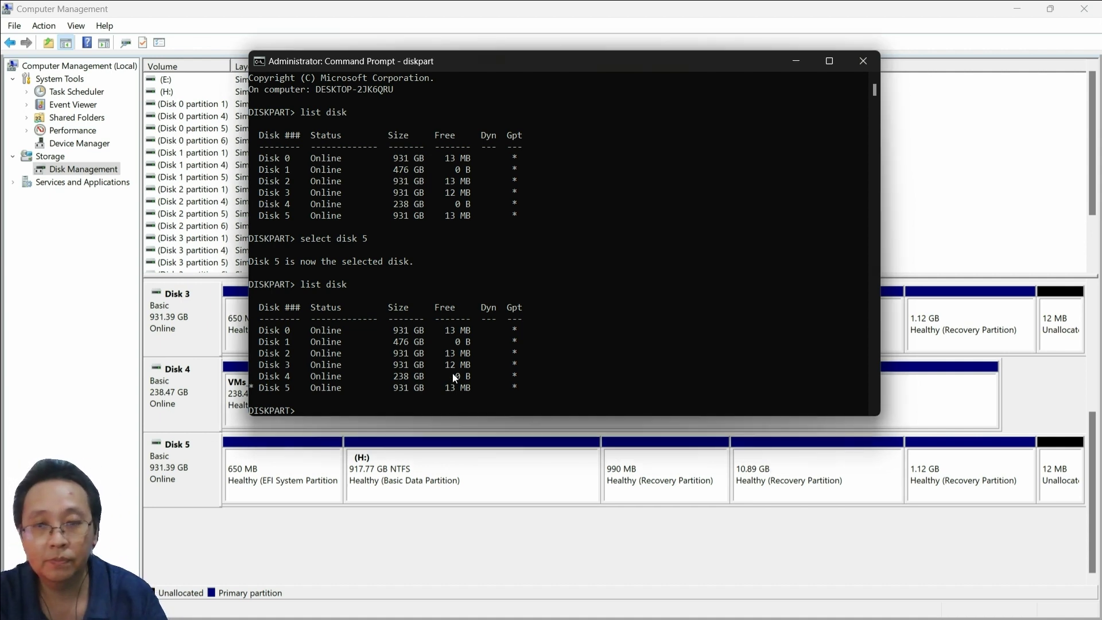
text(list )
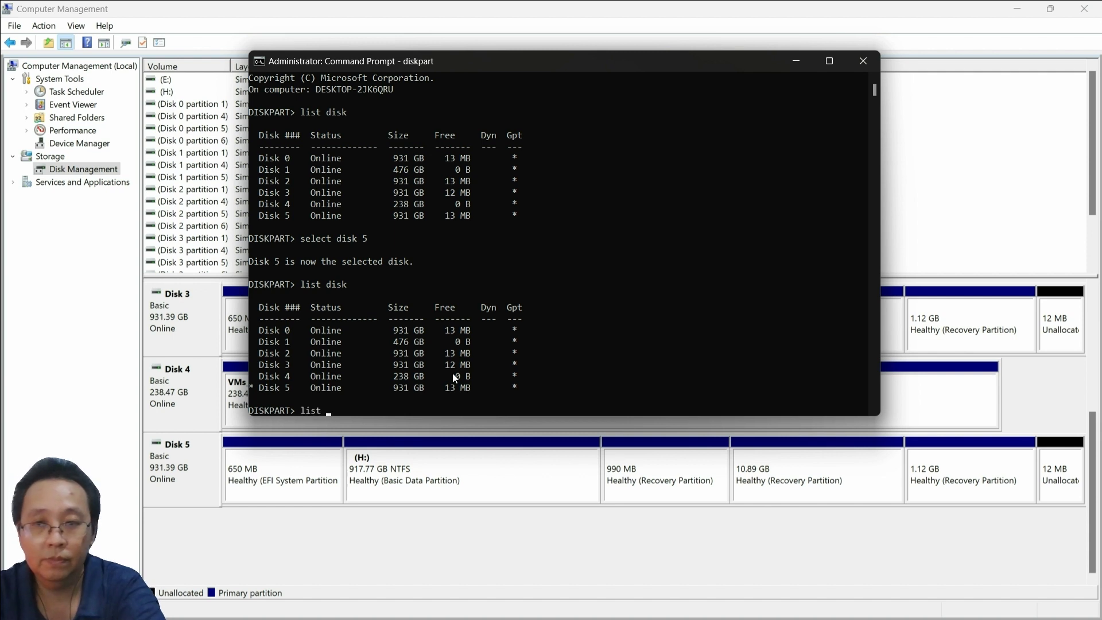
text(partition)
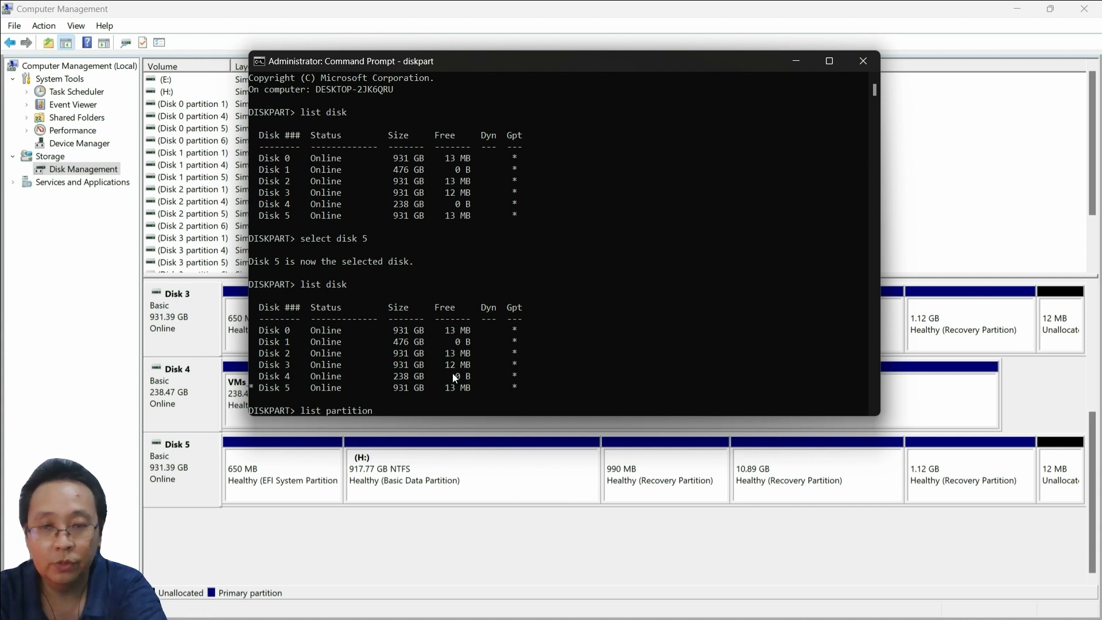
key(Return)
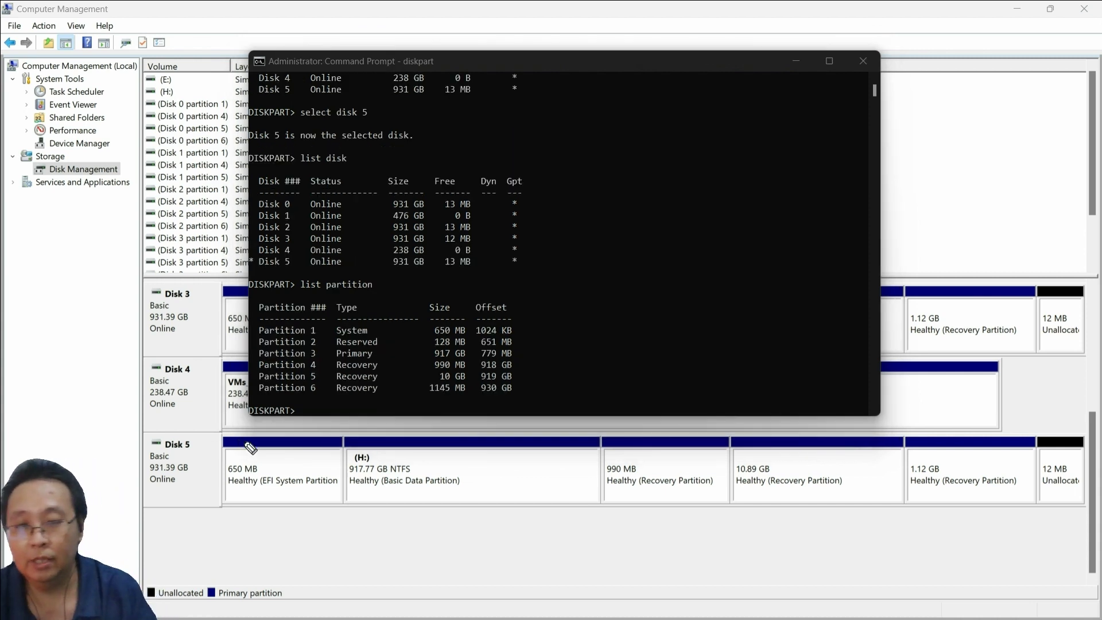
drag(253, 314, 254, 368)
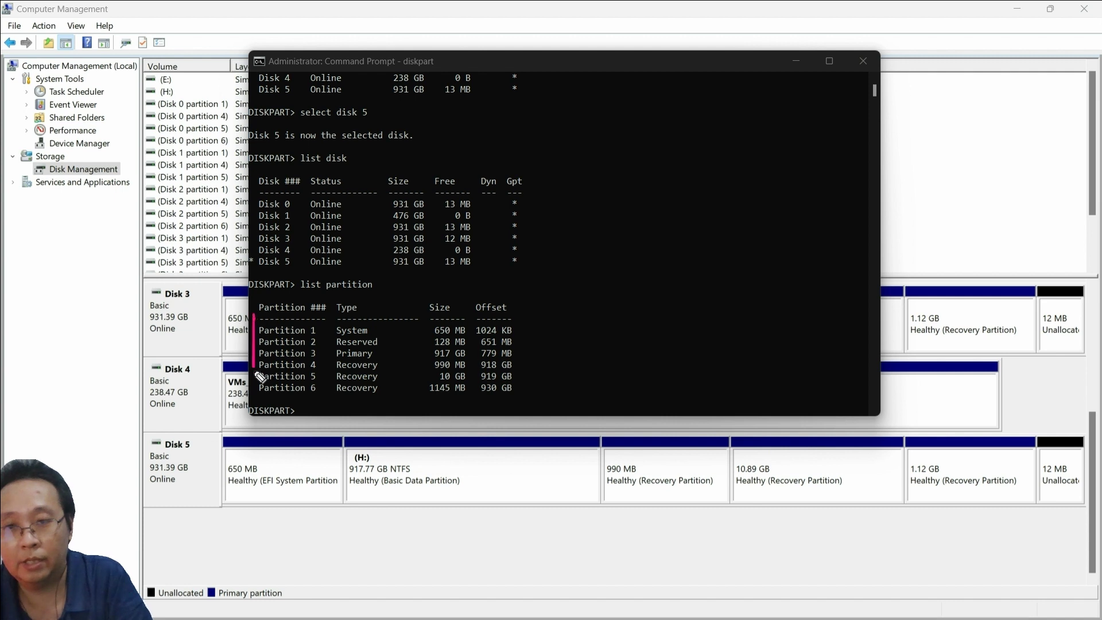
mouse_move(258, 310)
mouse_down()
mouse_move(328, 308)
mouse_move(324, 402)
mouse_move(258, 403)
mouse_up()
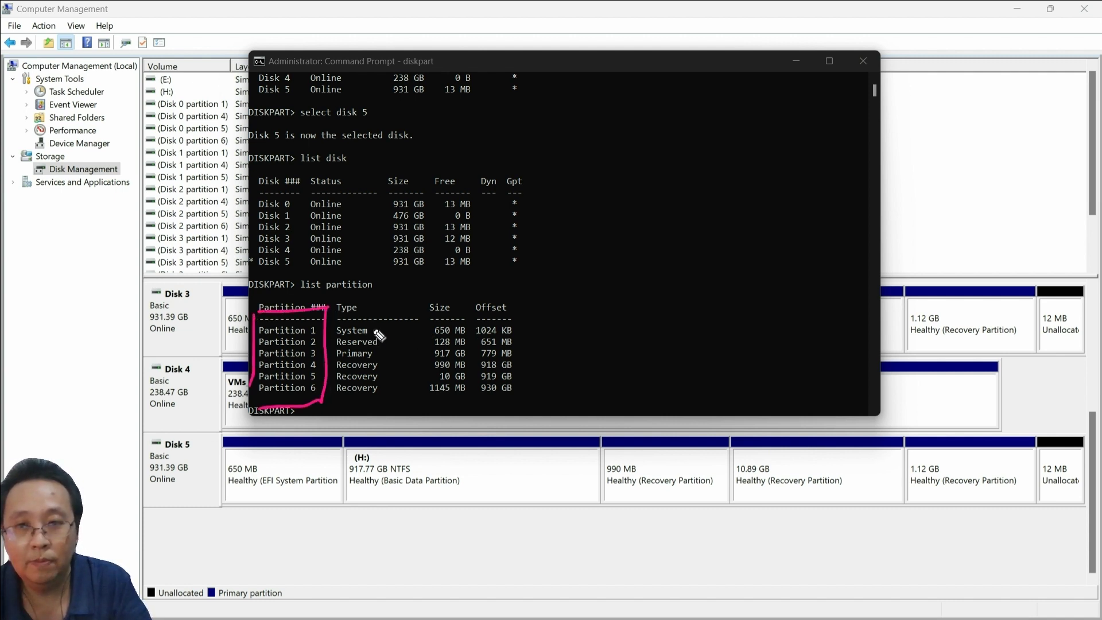
mouse_move(372, 331)
mouse_down()
mouse_move(391, 335)
mouse_move(396, 397)
mouse_up()
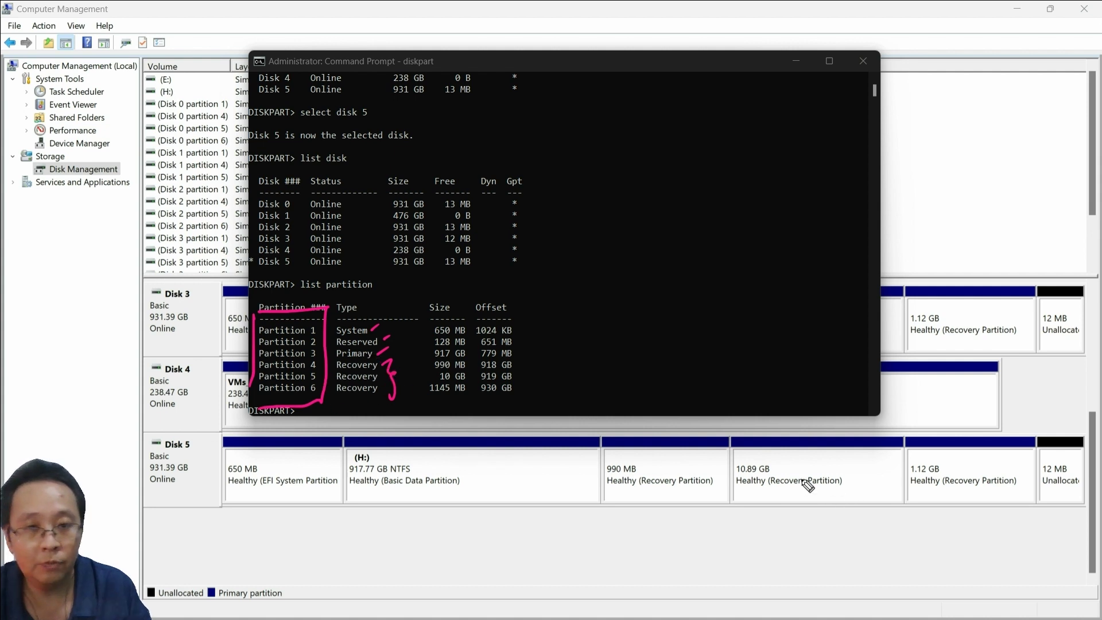
mouse_move(686, 486)
mouse_down()
mouse_move(704, 523)
mouse_move(677, 510)
mouse_up()
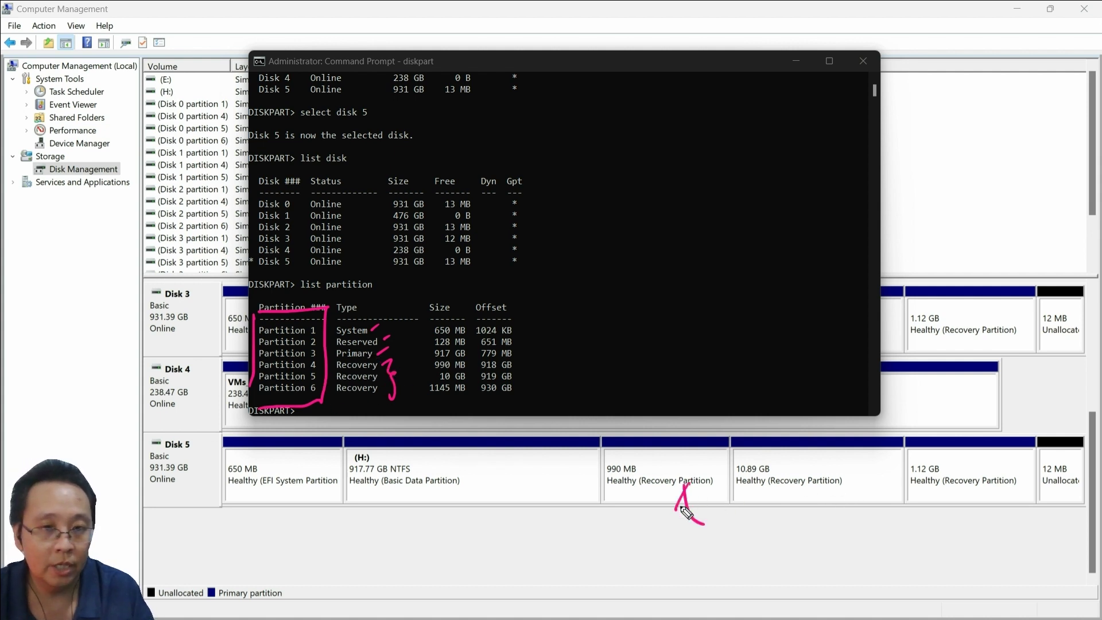
mouse_move(769, 527)
mouse_down()
mouse_move(778, 493)
mouse_move(787, 515)
mouse_up()
drag(907, 526, 934, 505)
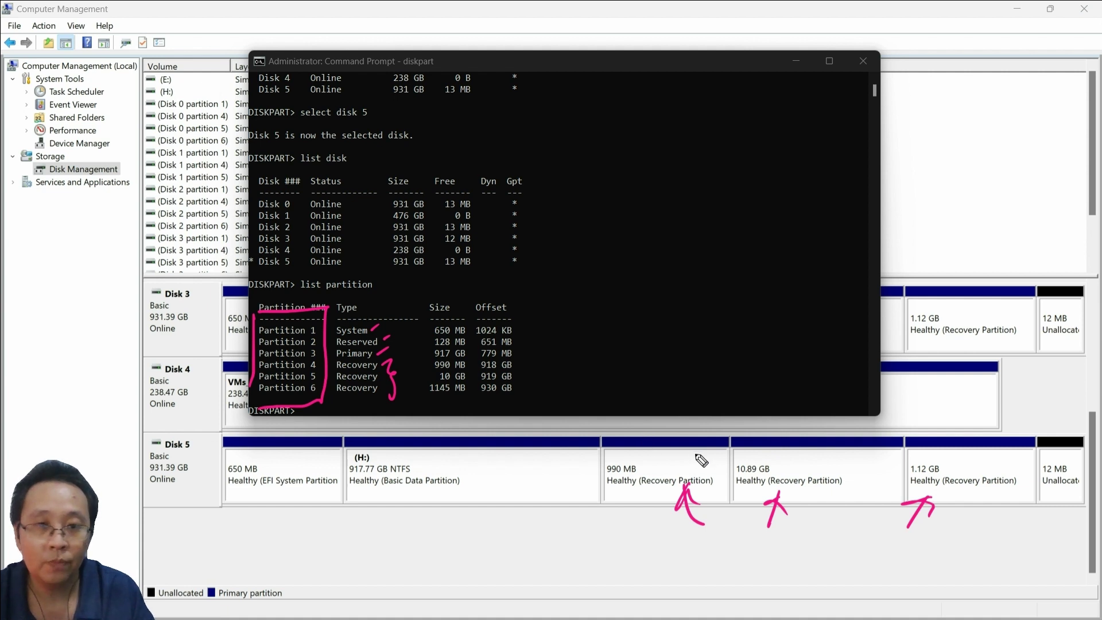
drag(679, 448, 686, 457)
drag(683, 450, 682, 464)
drag(803, 448, 806, 470)
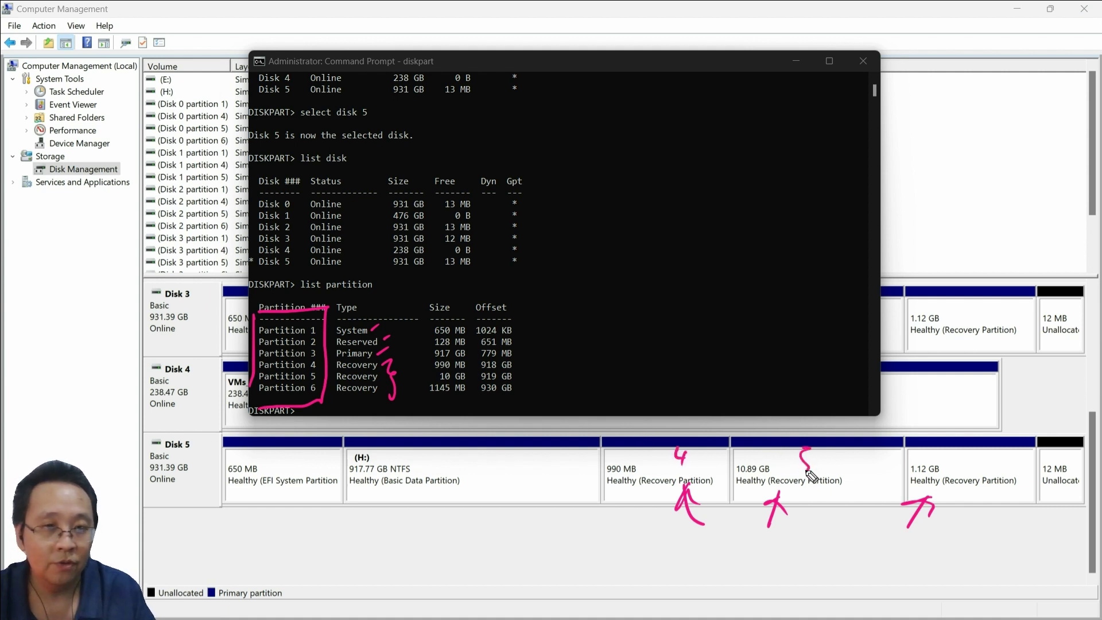
drag(946, 449, 945, 459)
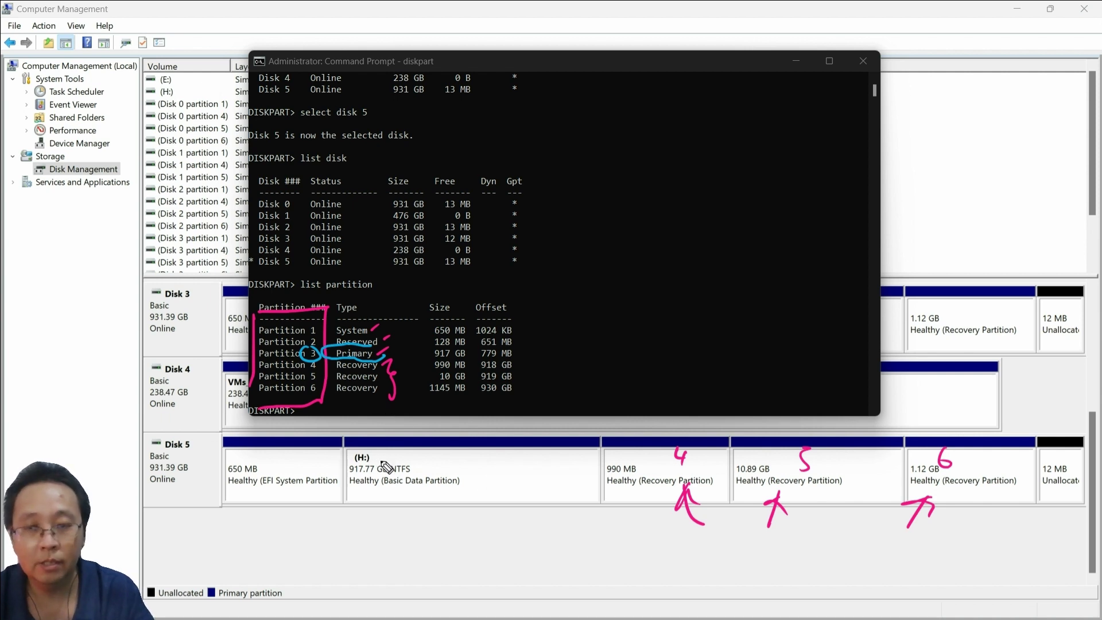
drag(360, 440, 368, 442)
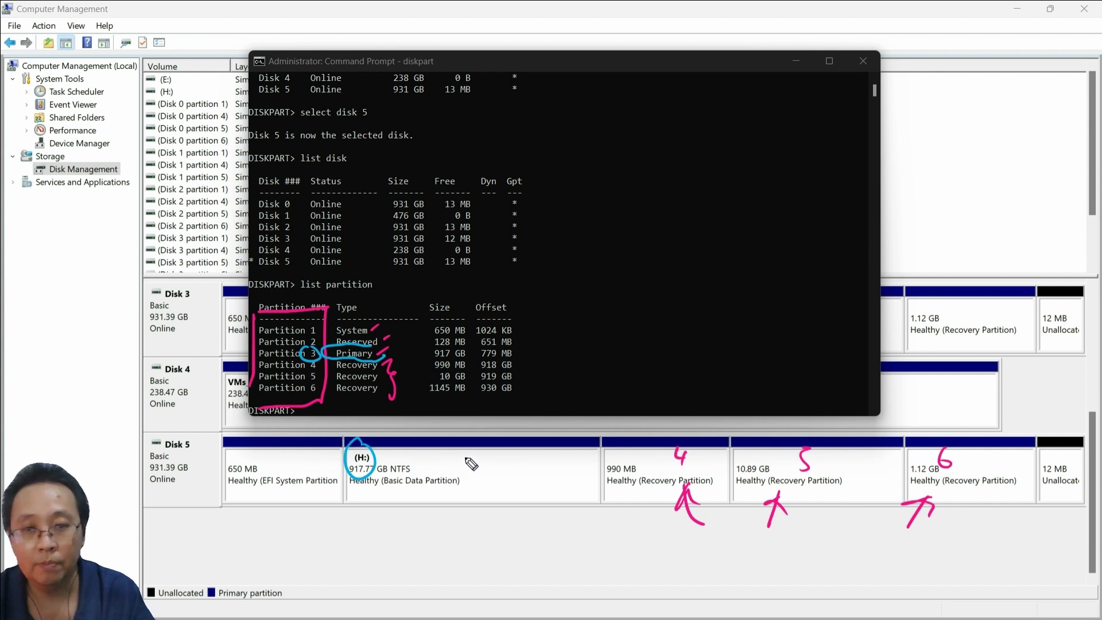
drag(461, 454, 463, 470)
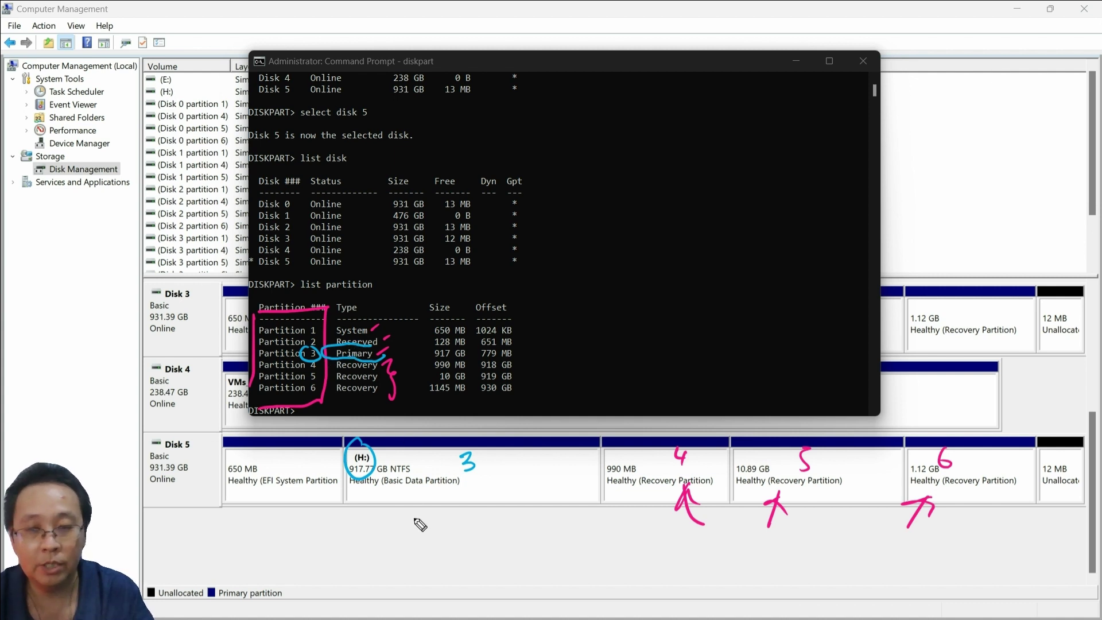
mouse_move(369, 504)
mouse_down()
mouse_move(402, 520)
mouse_move(459, 508)
mouse_move(459, 497)
mouse_up()
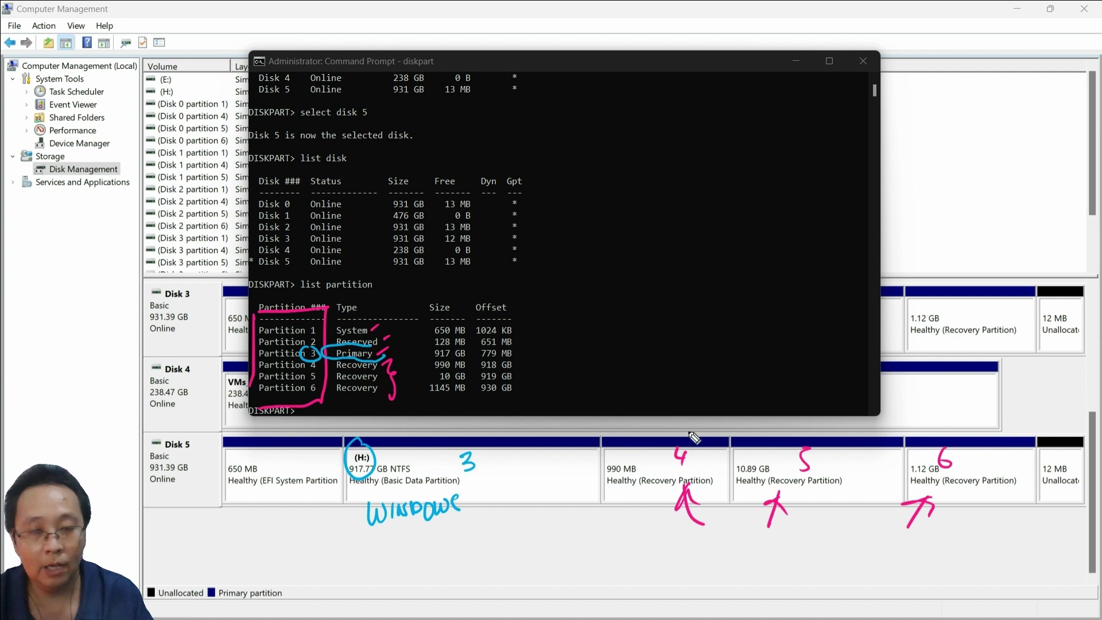
mouse_move(211, 579)
mouse_down()
mouse_move(277, 615)
mouse_move(205, 567)
mouse_up()
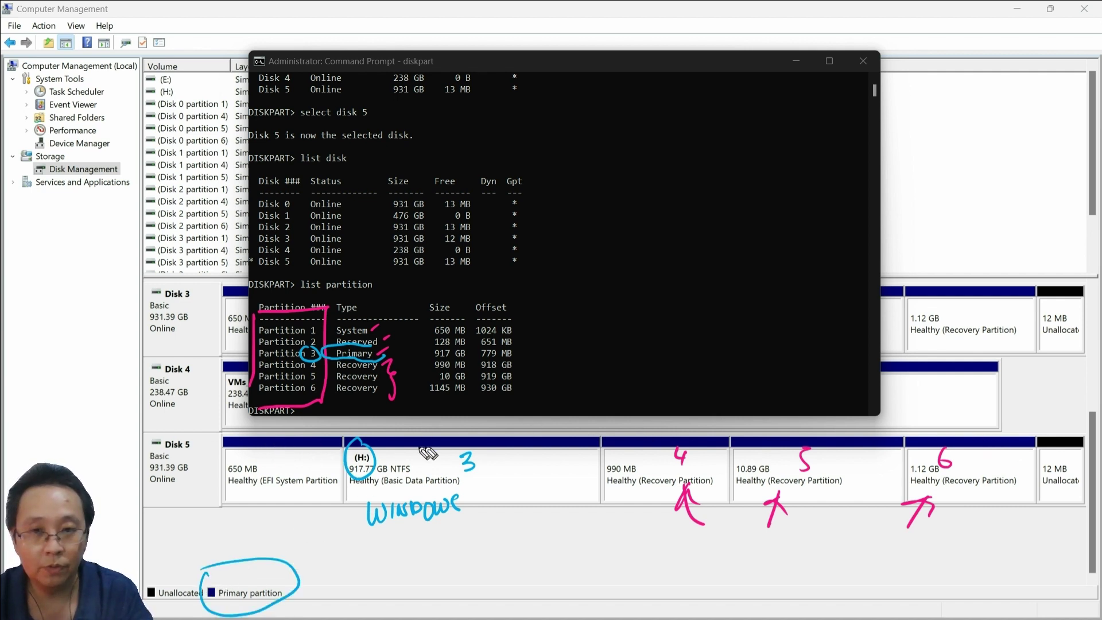
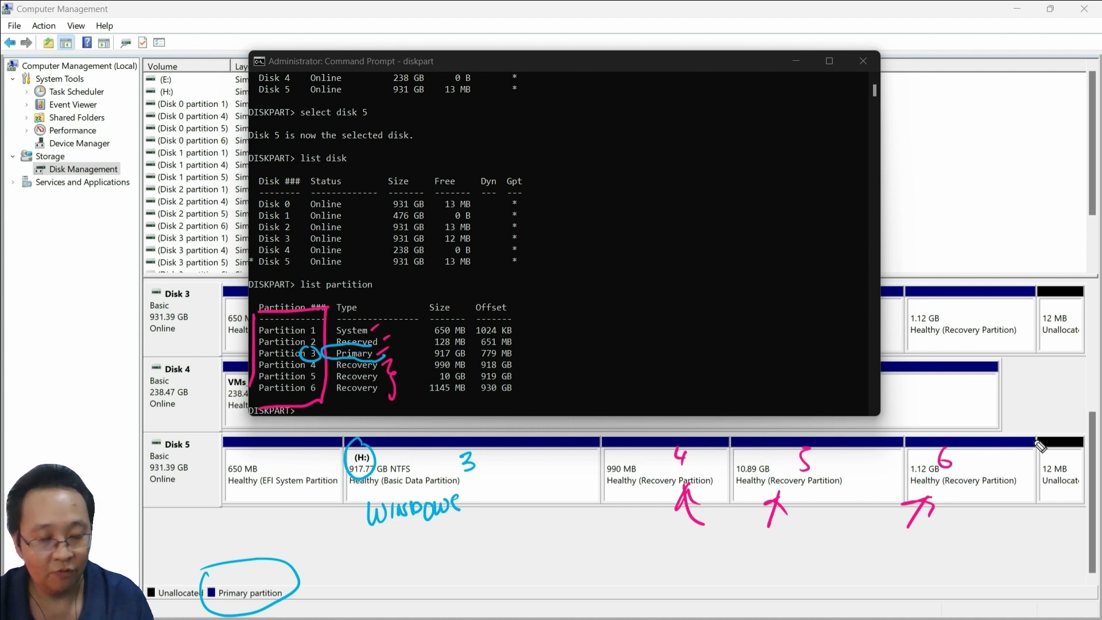
mouse_move(1038, 440)
mouse_down()
mouse_move(1079, 432)
mouse_move(1035, 445)
mouse_move(1082, 442)
mouse_up()
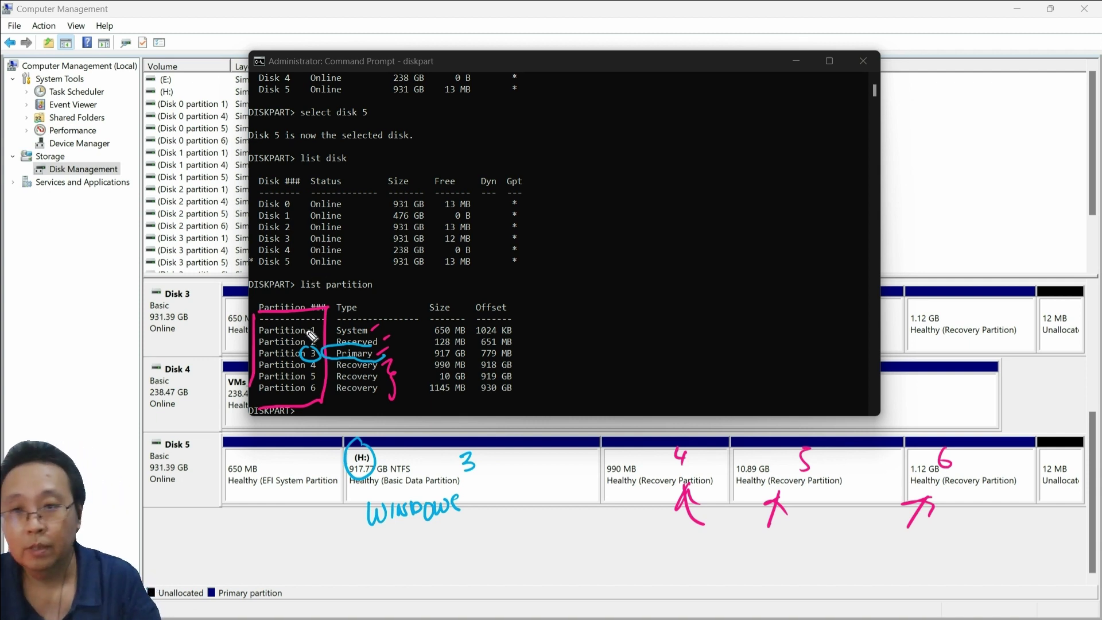
drag(314, 331, 321, 338)
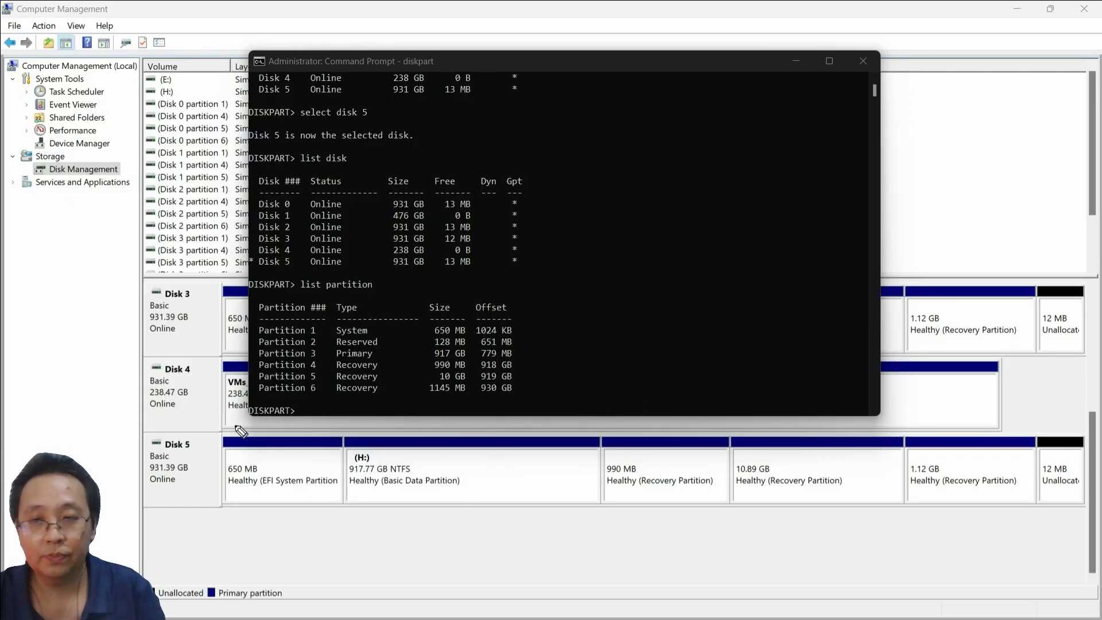
mouse_move(179, 430)
mouse_down()
mouse_move(163, 446)
mouse_move(190, 432)
mouse_up()
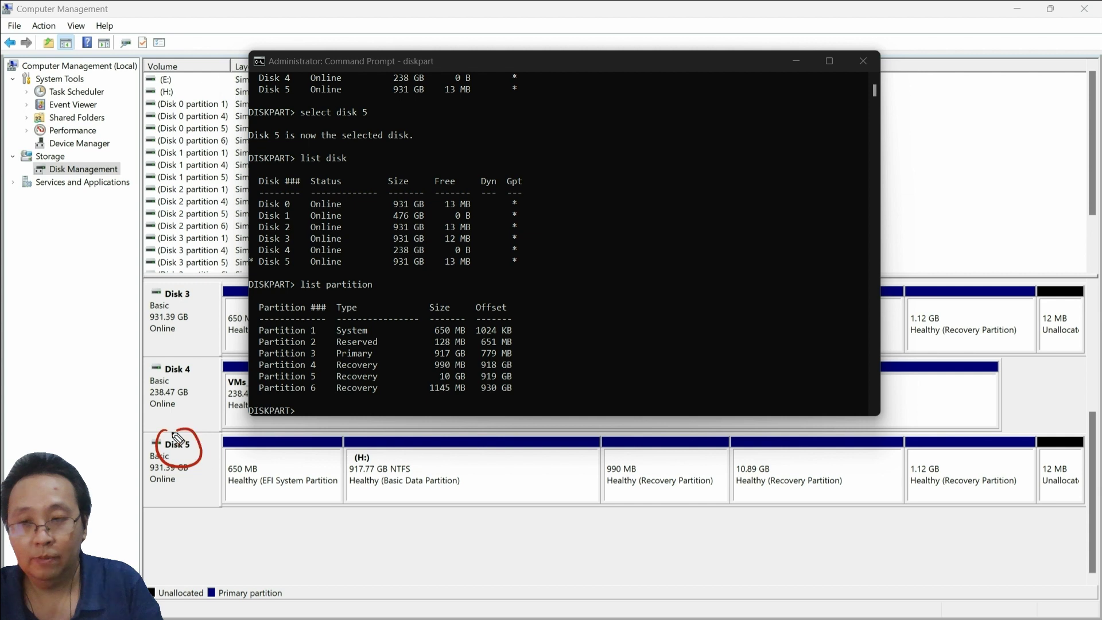
mouse_move(195, 499)
mouse_down()
mouse_move(187, 462)
mouse_move(199, 471)
mouse_up()
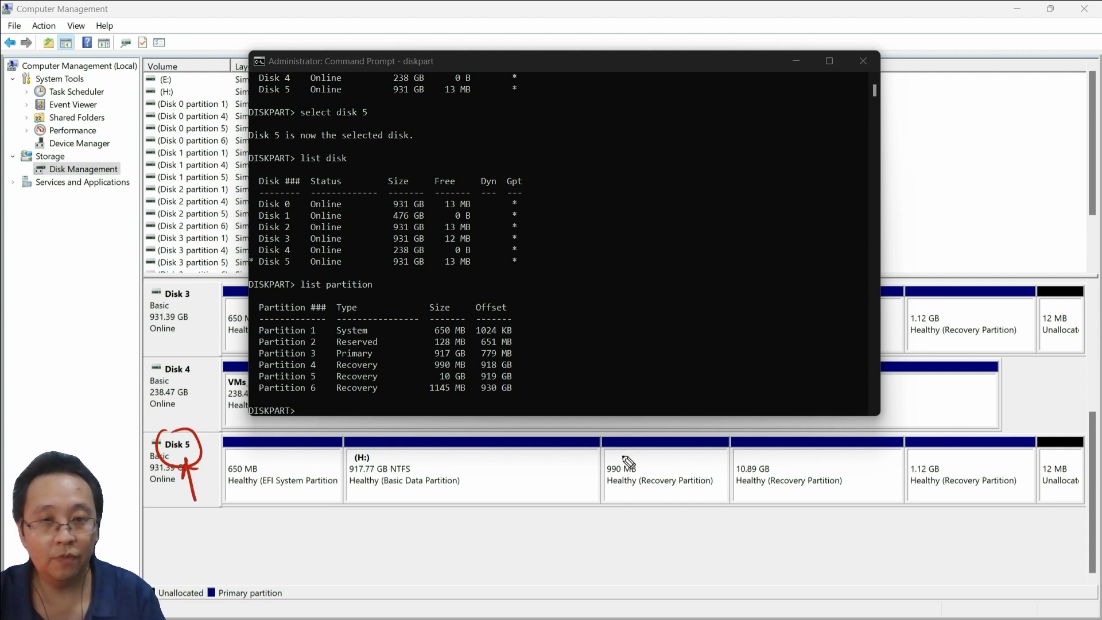
Compare the 990 MB recovery partition shown on disk 5 in Disk Management with its entry in the DiskPart partition list.
mouse_move(625, 457)
mouse_down()
mouse_move(635, 519)
mouse_move(627, 457)
mouse_up()
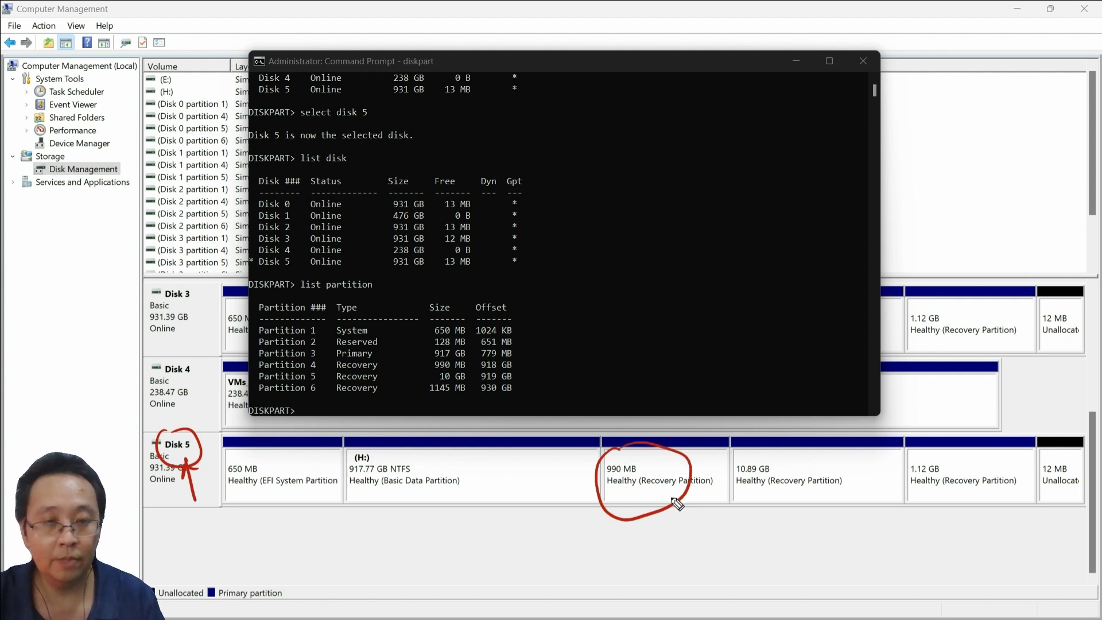
drag(642, 493, 673, 483)
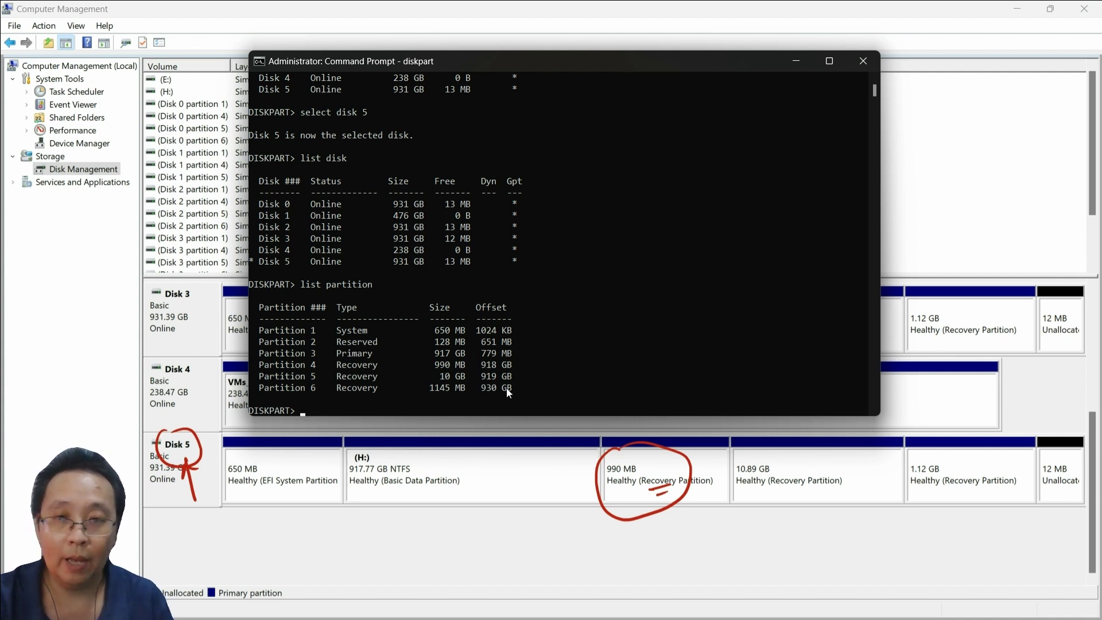
click(438, 366)
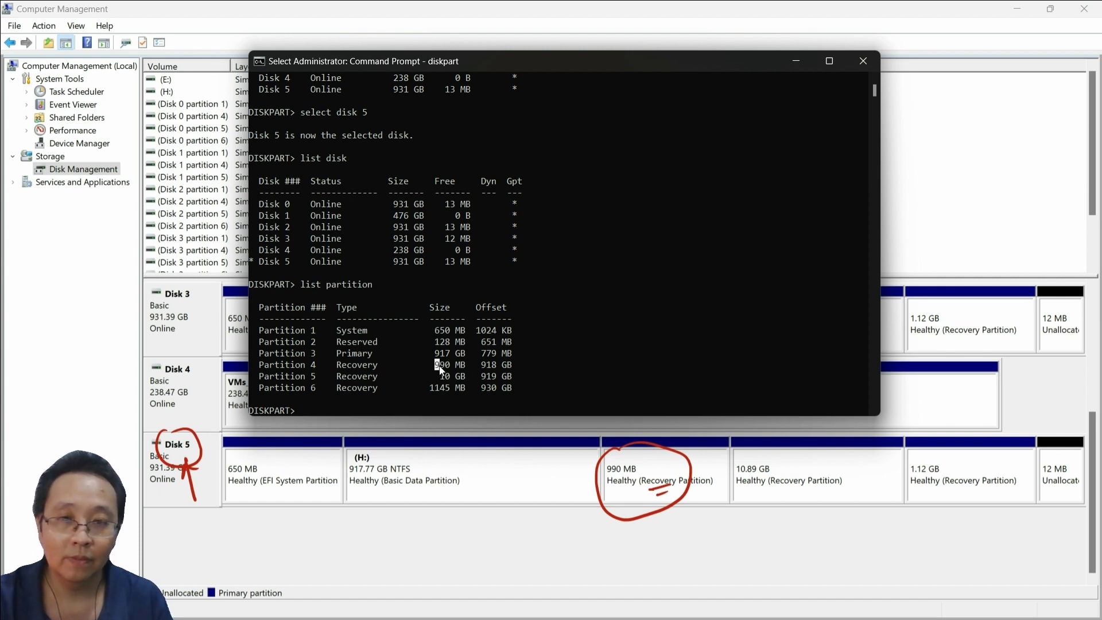
drag(455, 370, 469, 378)
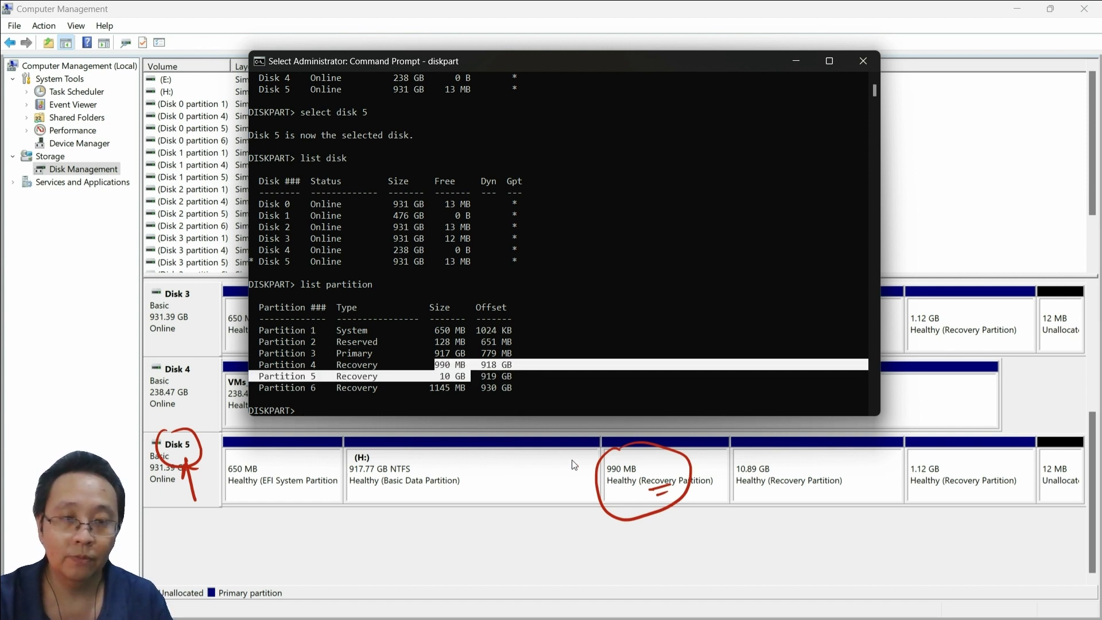
click(440, 374)
click(439, 365)
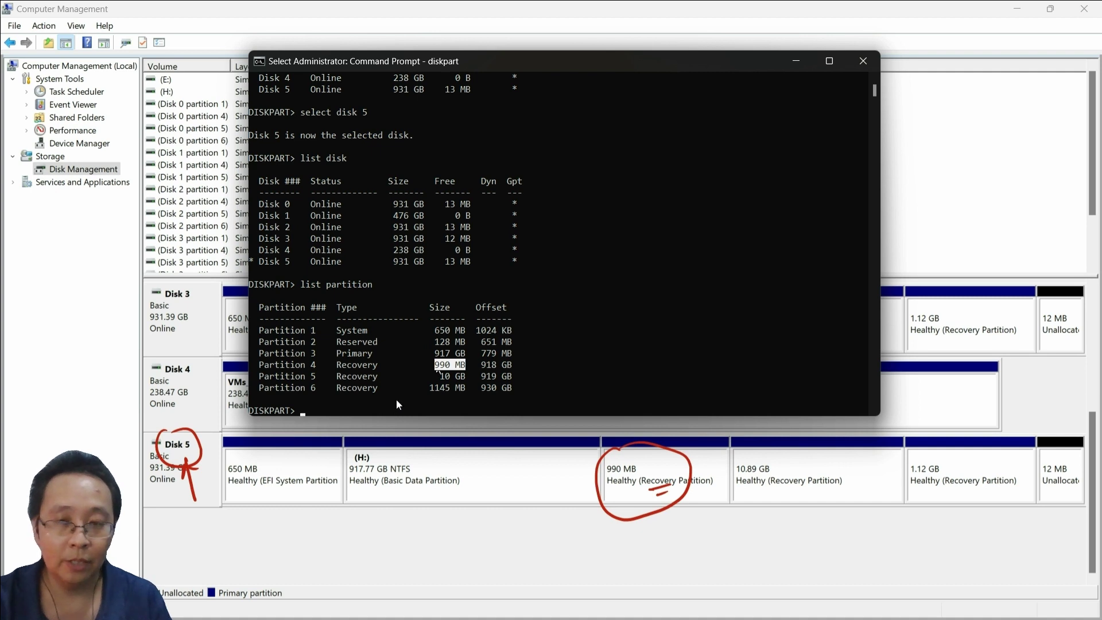
drag(265, 366, 451, 372)
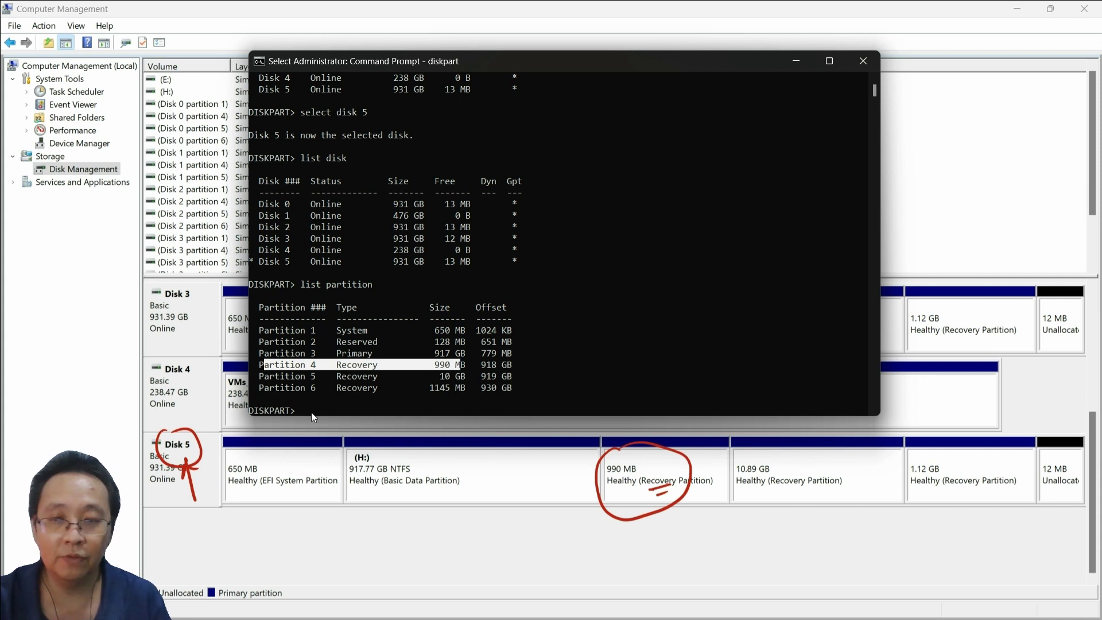
Select partition 4, the 990 MB recovery partition of disk 5, in DiskPart.
click(311, 412)
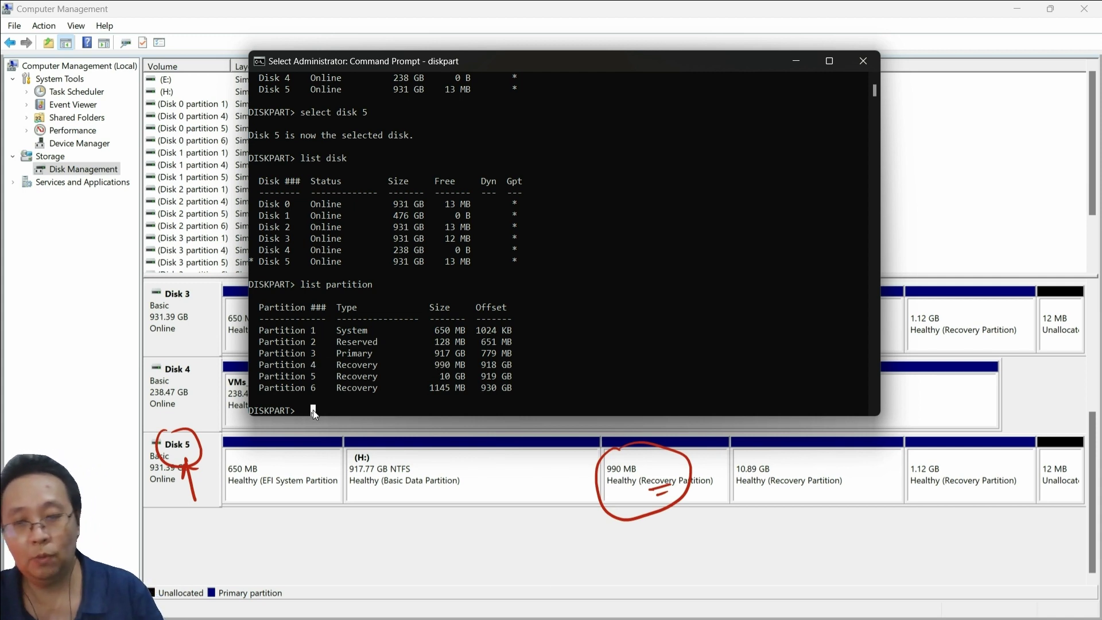
right_click(364, 370)
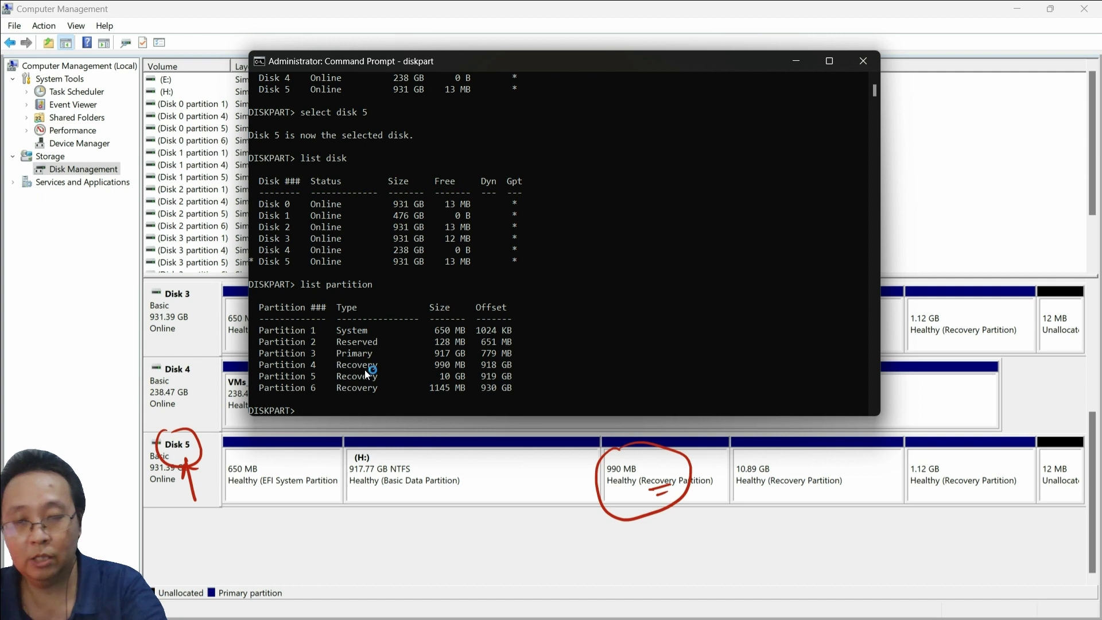
text(select p)
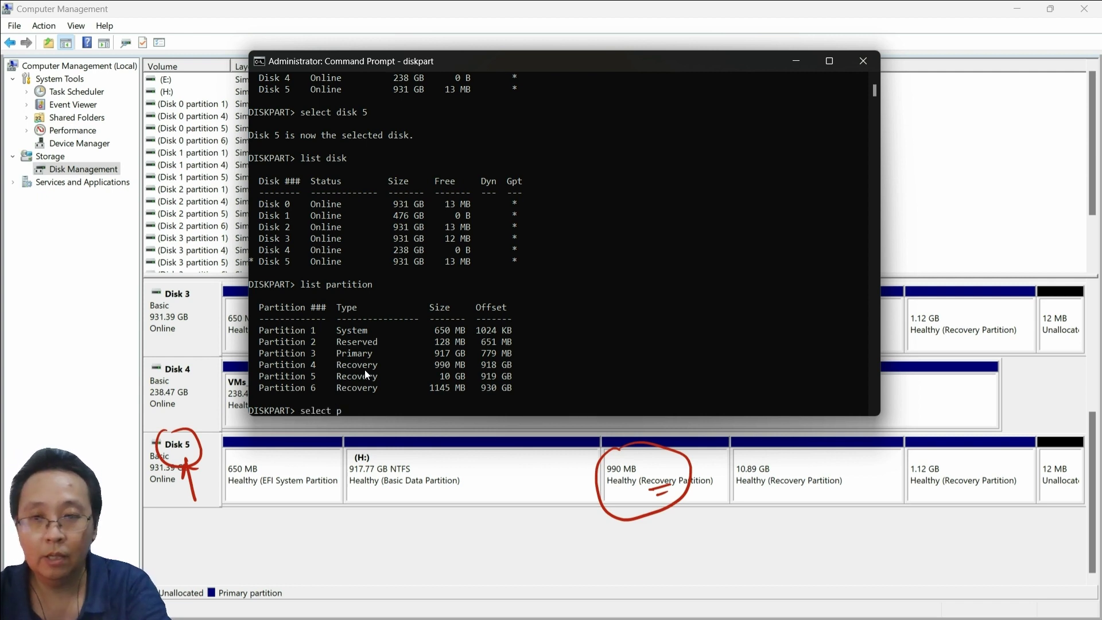
text(artiti)
key(BackSpace)
key(BackSpace)
key(BackSpace)
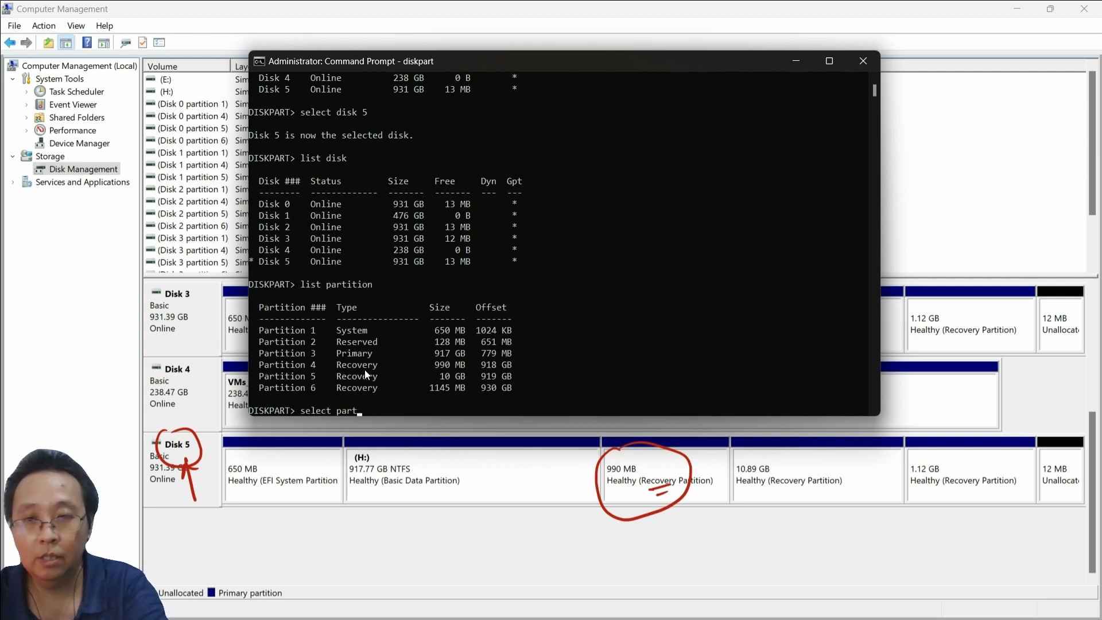
text(ition)
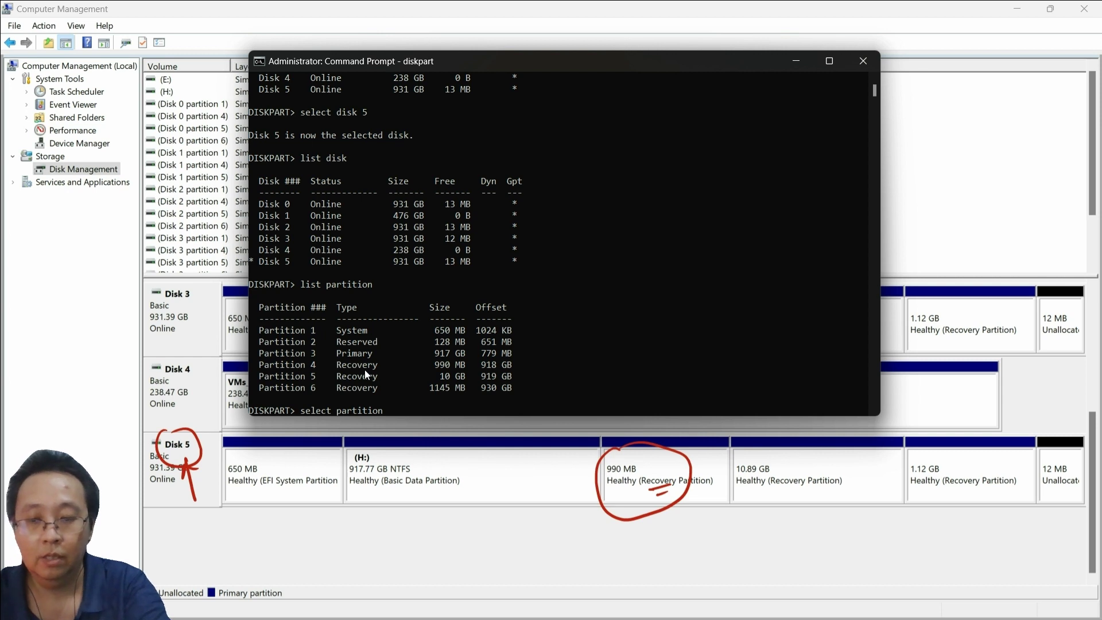
text( 4)
key(Return)
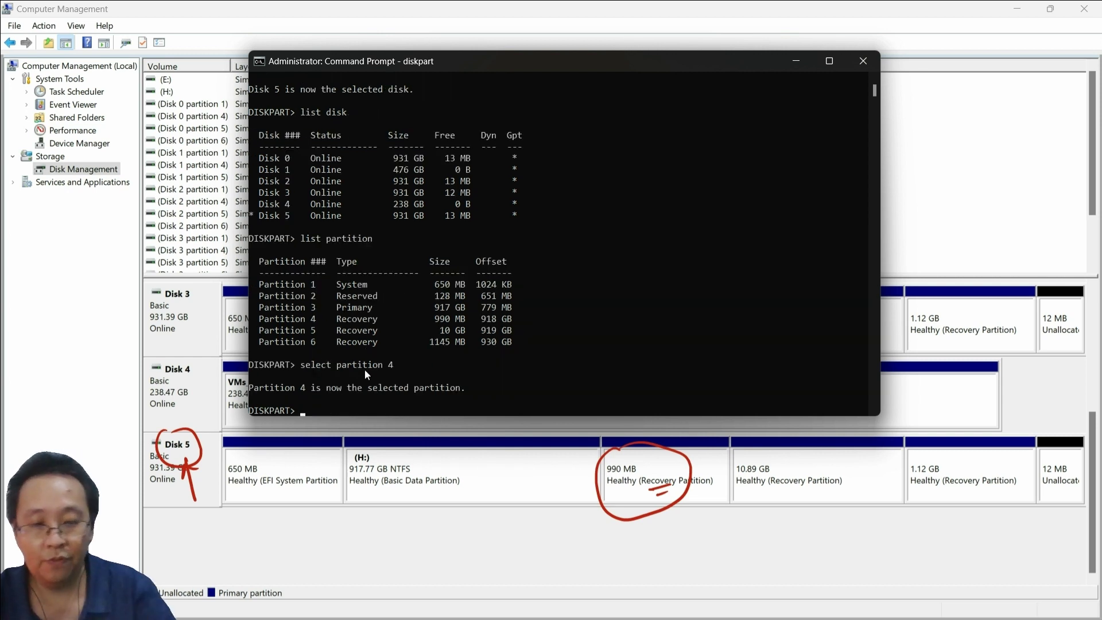
List the partitions of disk 5 again in DiskPart and check which one is marked as selected.
text(list )
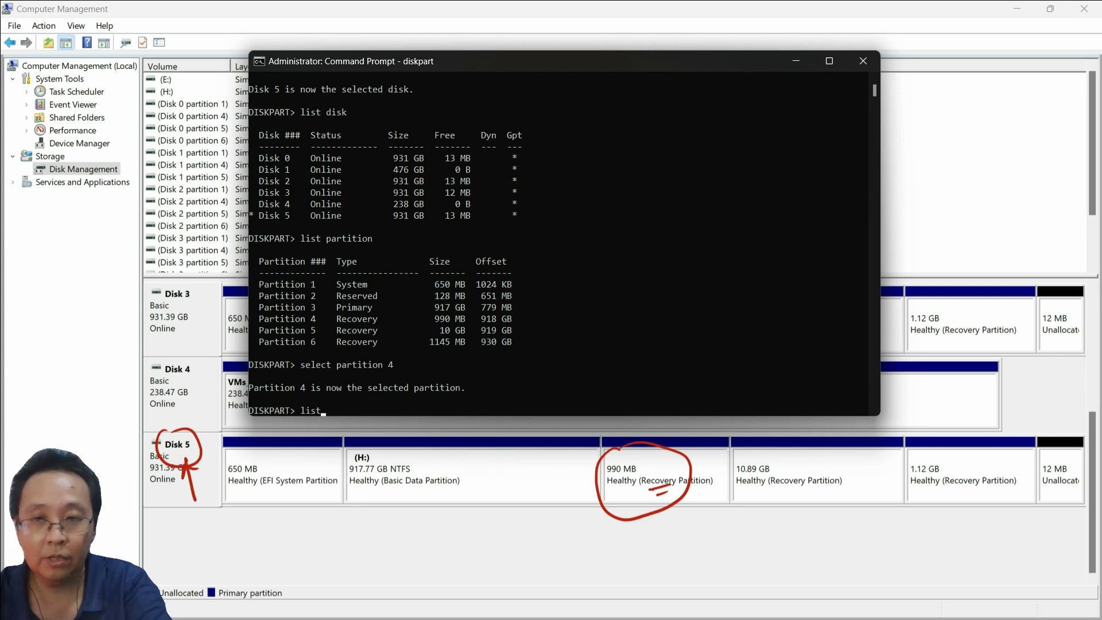
text(part)
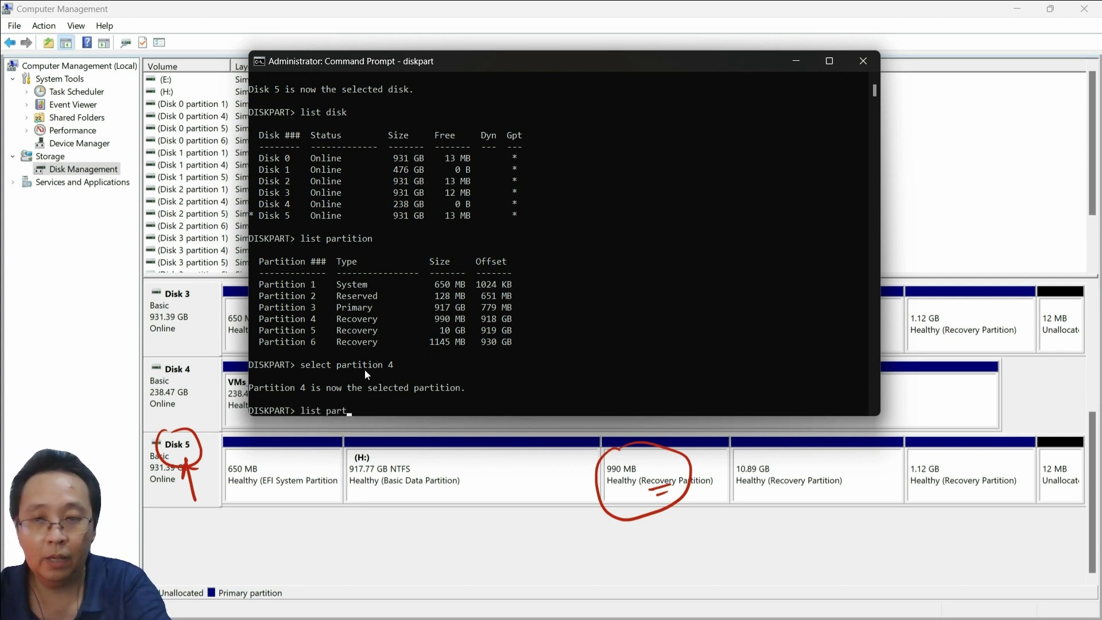
text(ition)
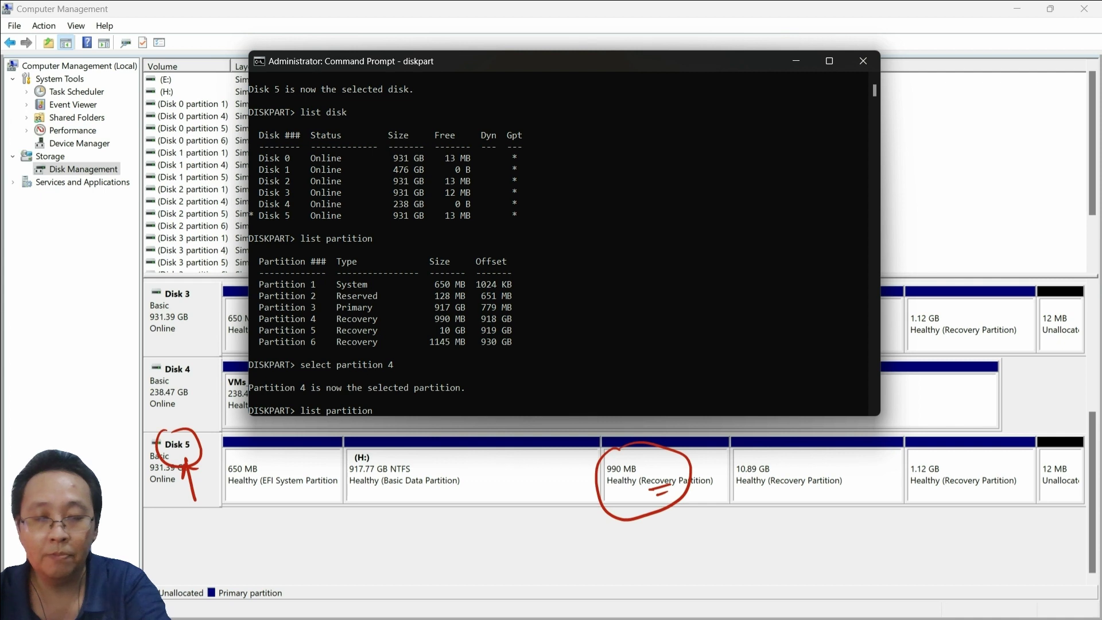
key(Return)
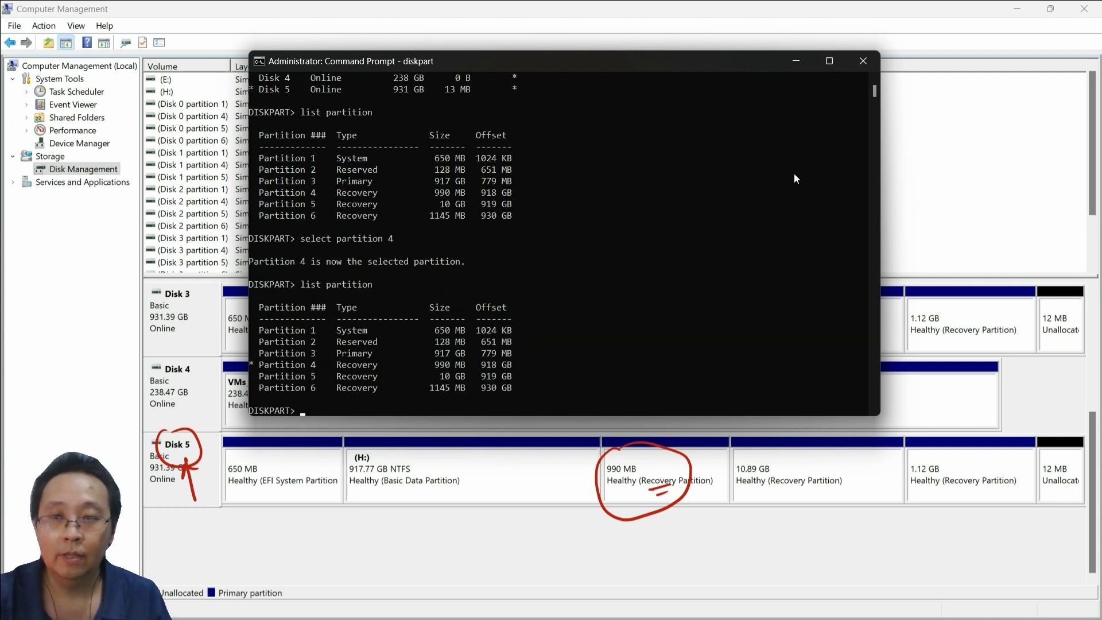
click(252, 366)
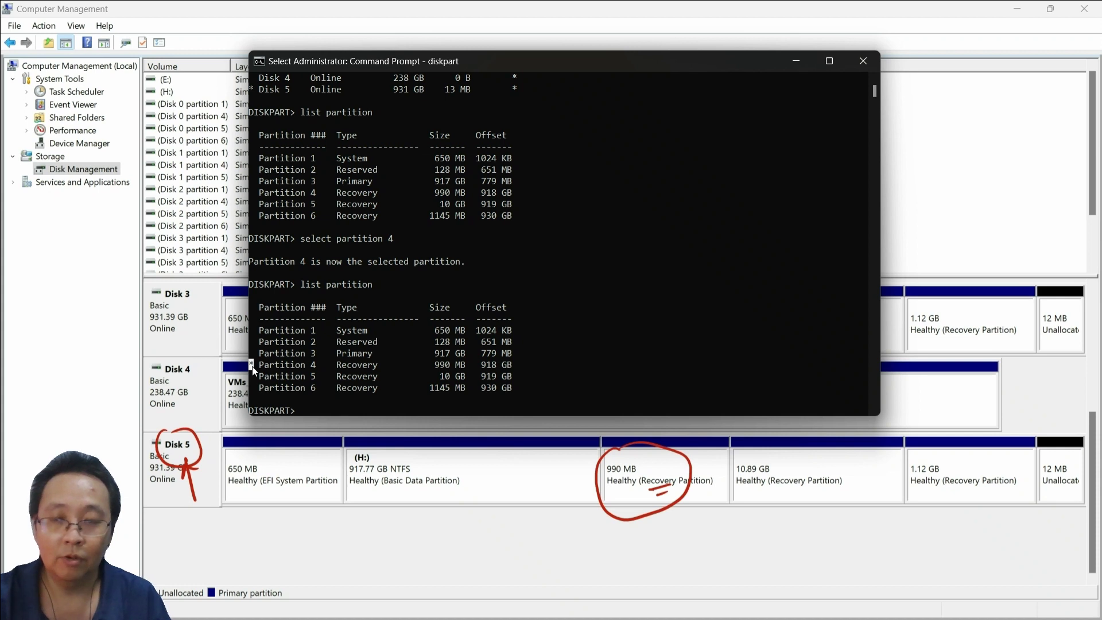
drag(285, 370, 400, 373)
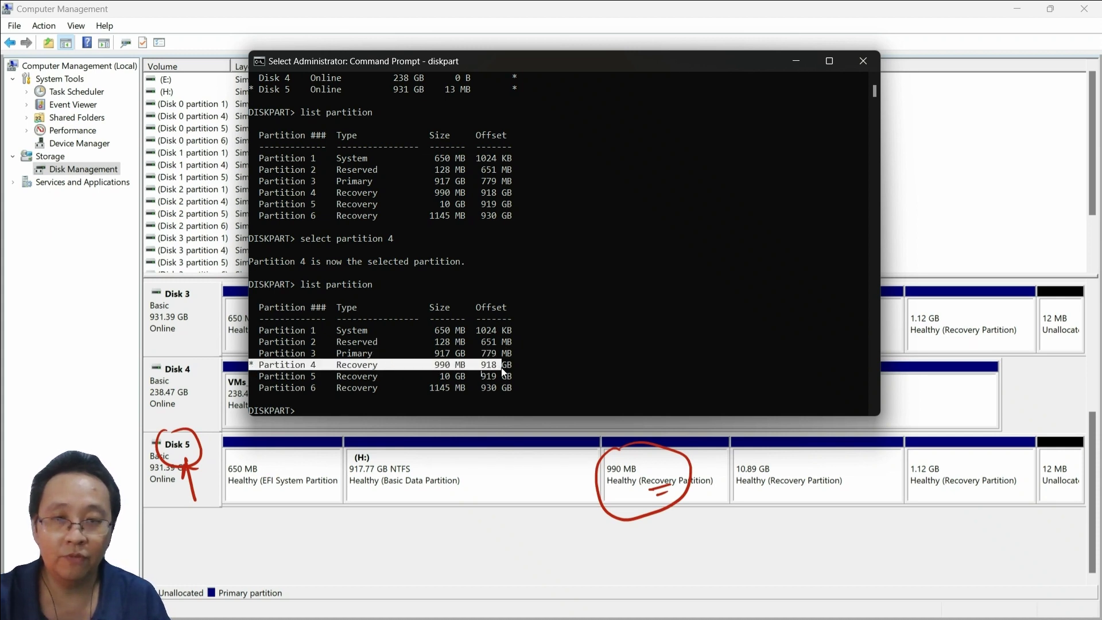
drag(502, 372, 509, 372)
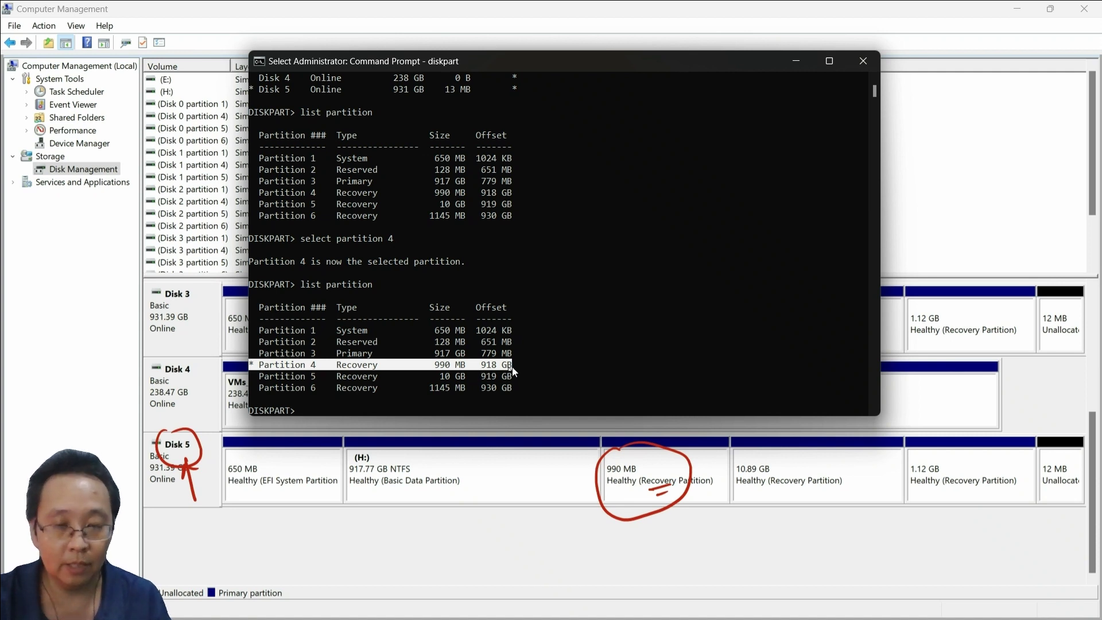
click(484, 402)
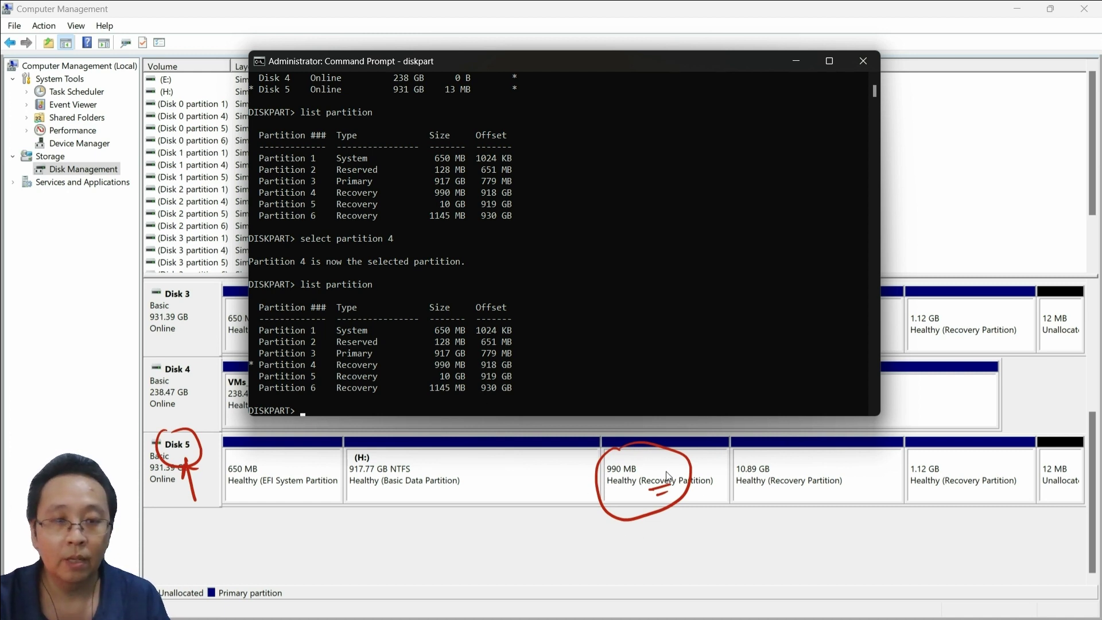
Try to delete the selected partition 4 in DiskPart with the plain delete partition command.
click(607, 405)
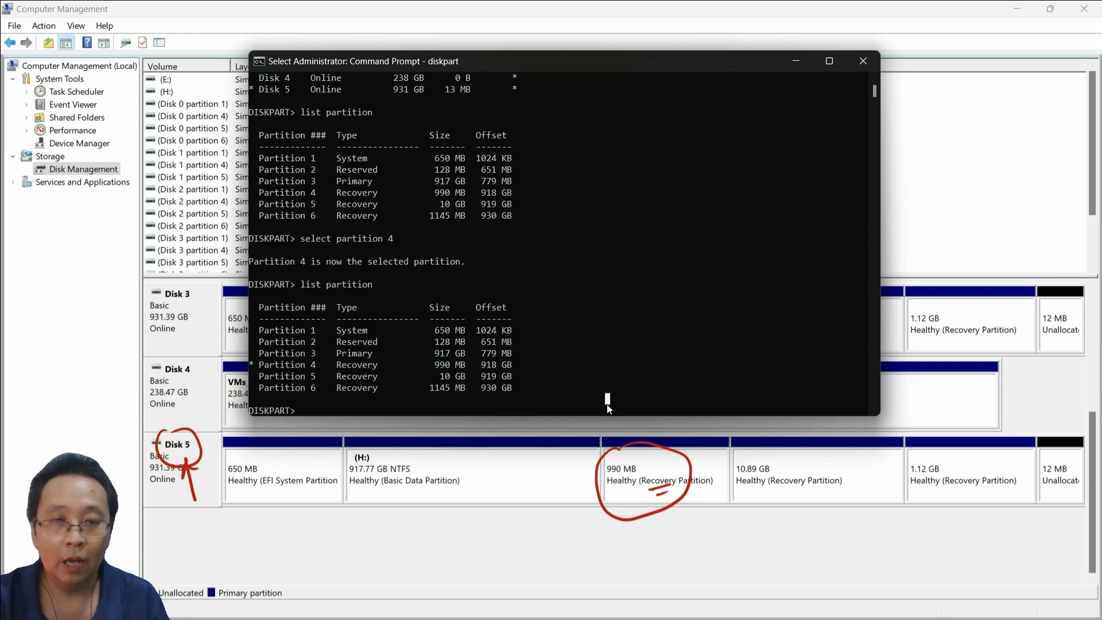
right_click(607, 404)
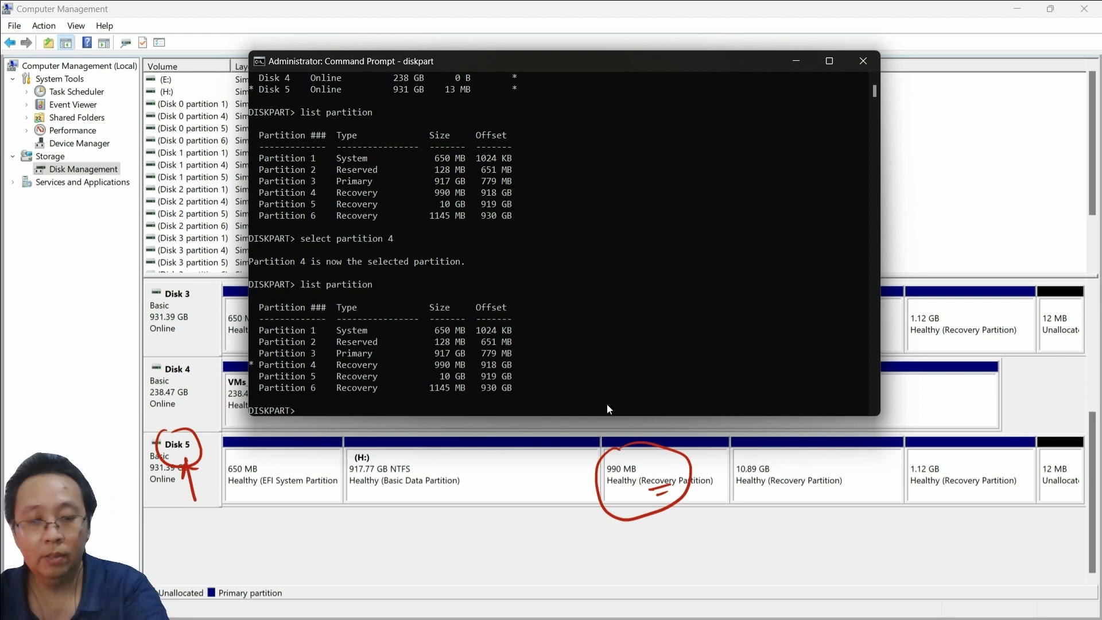
text(delete)
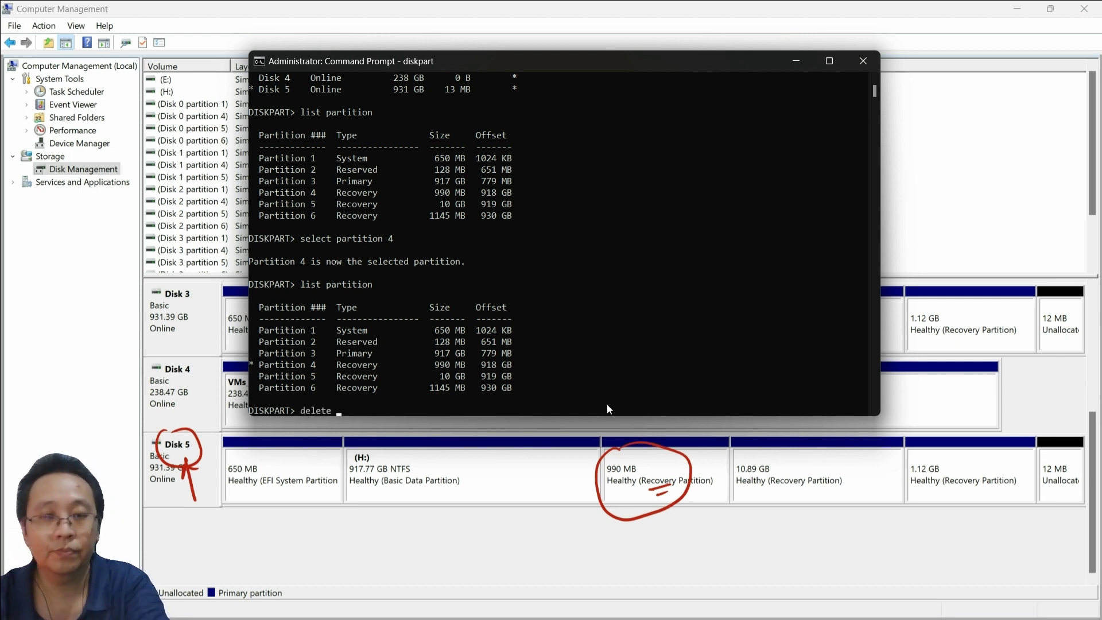
text( partition)
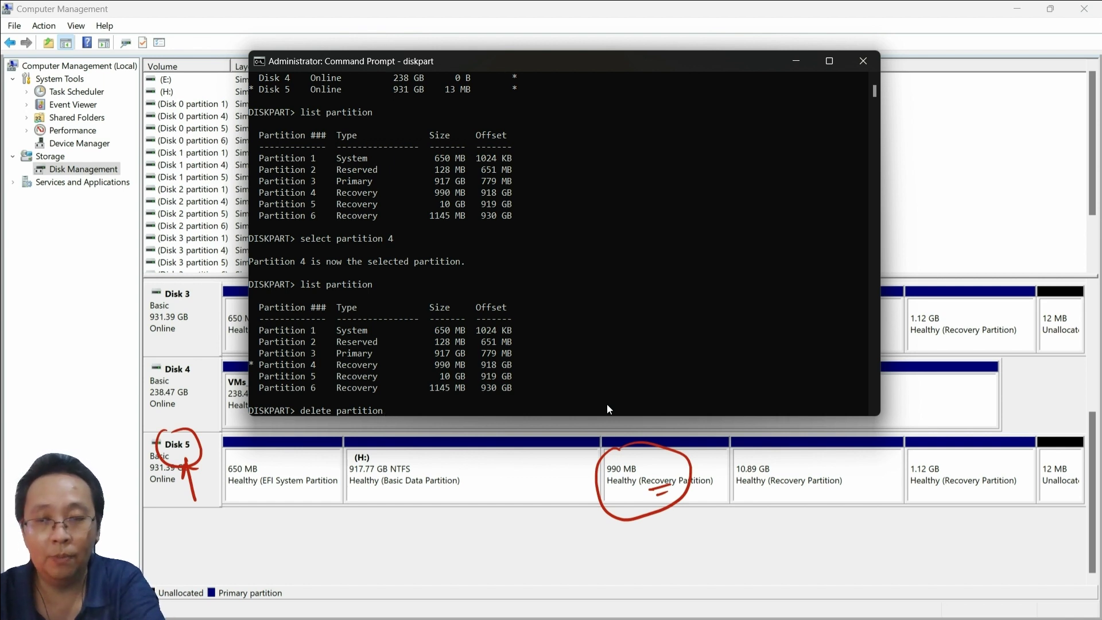
key(Return)
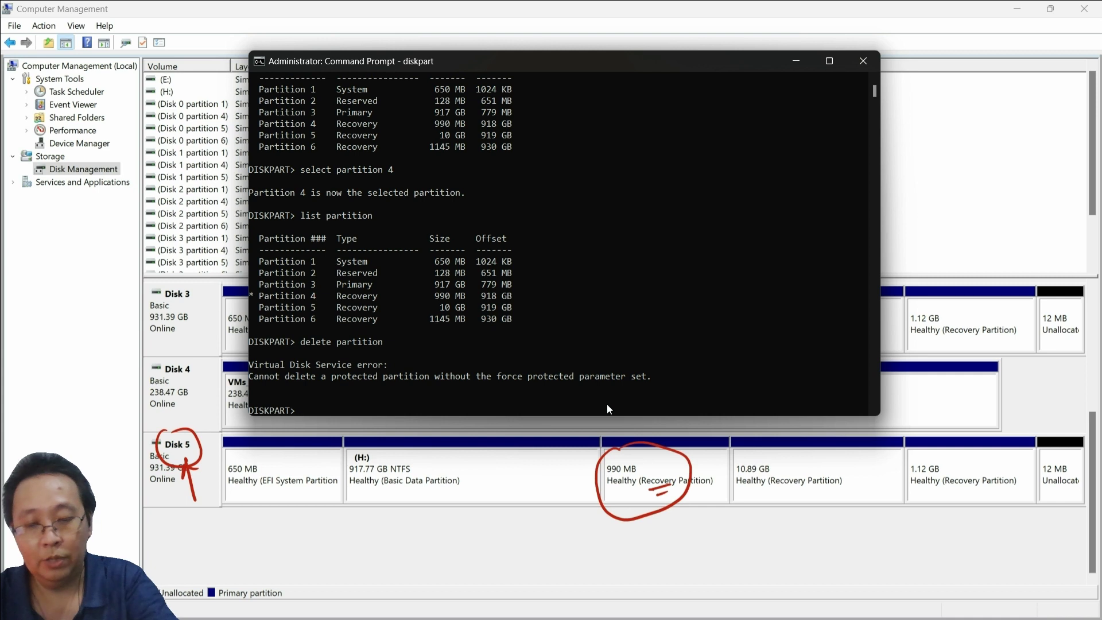
Delete the protected recovery partition 4 of disk 5 in DiskPart using delete partition with the override parameter.
text(delete)
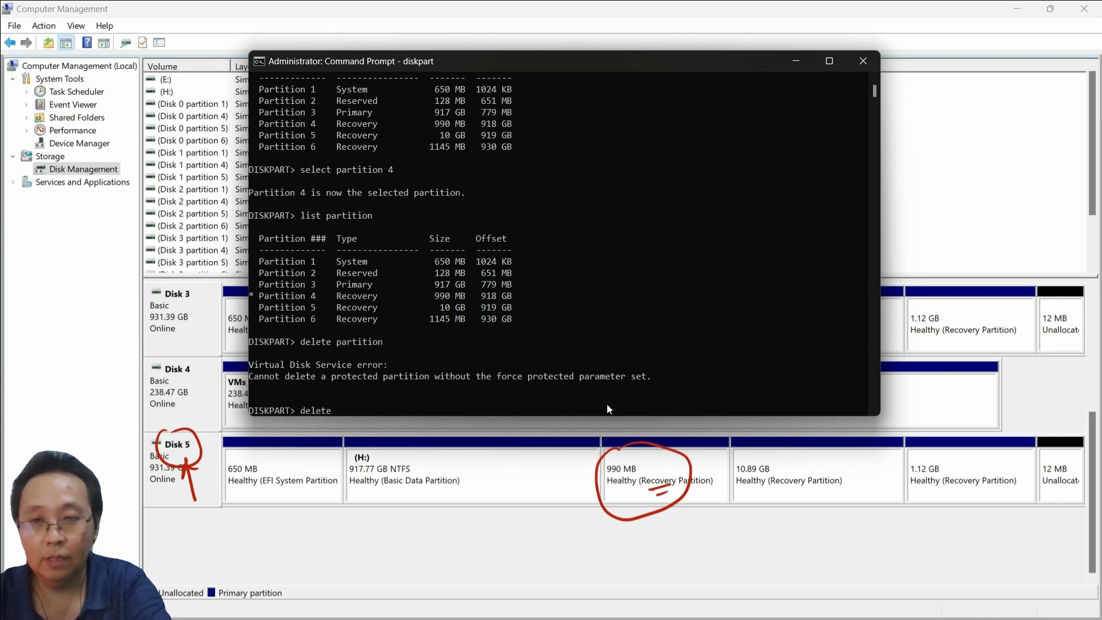
text( partitio)
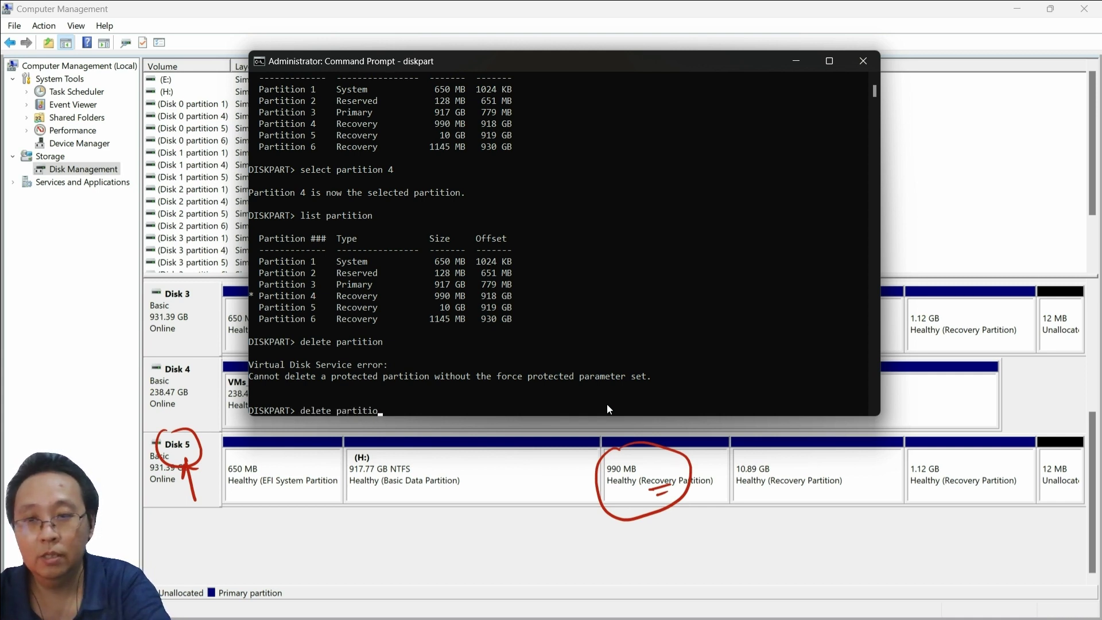
text(n over)
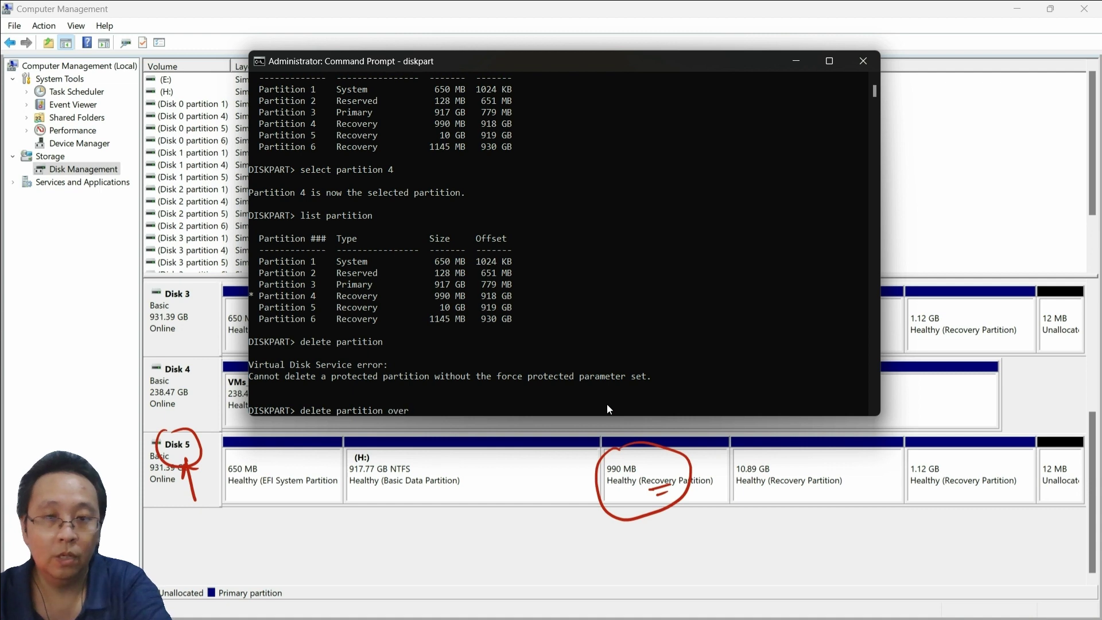
text(ride)
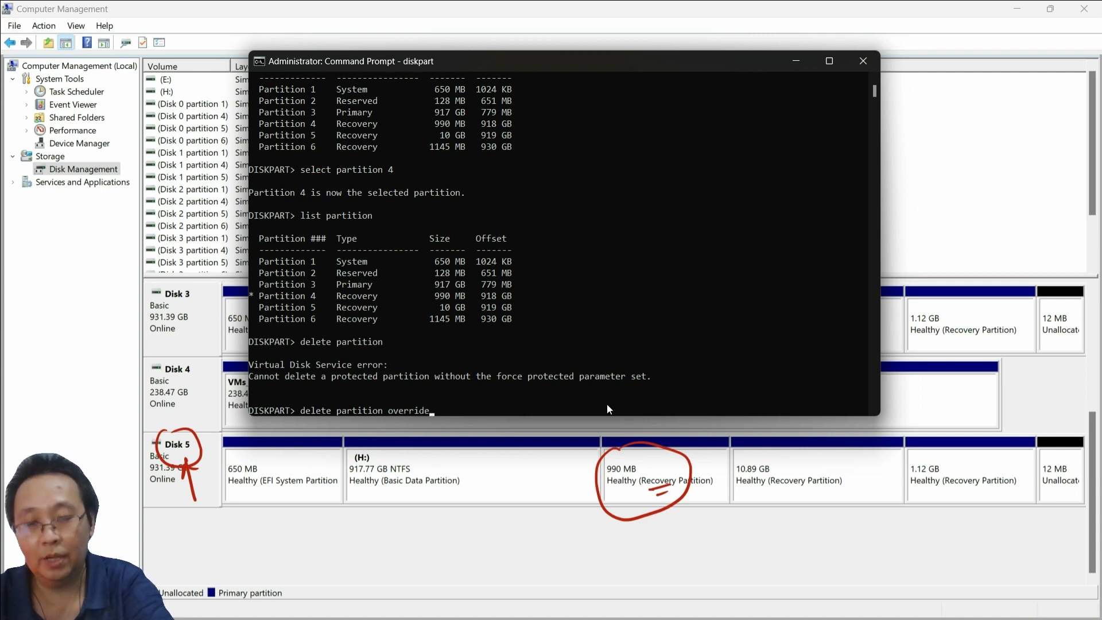
key(ctrl+2)
drag(626, 539, 626, 492)
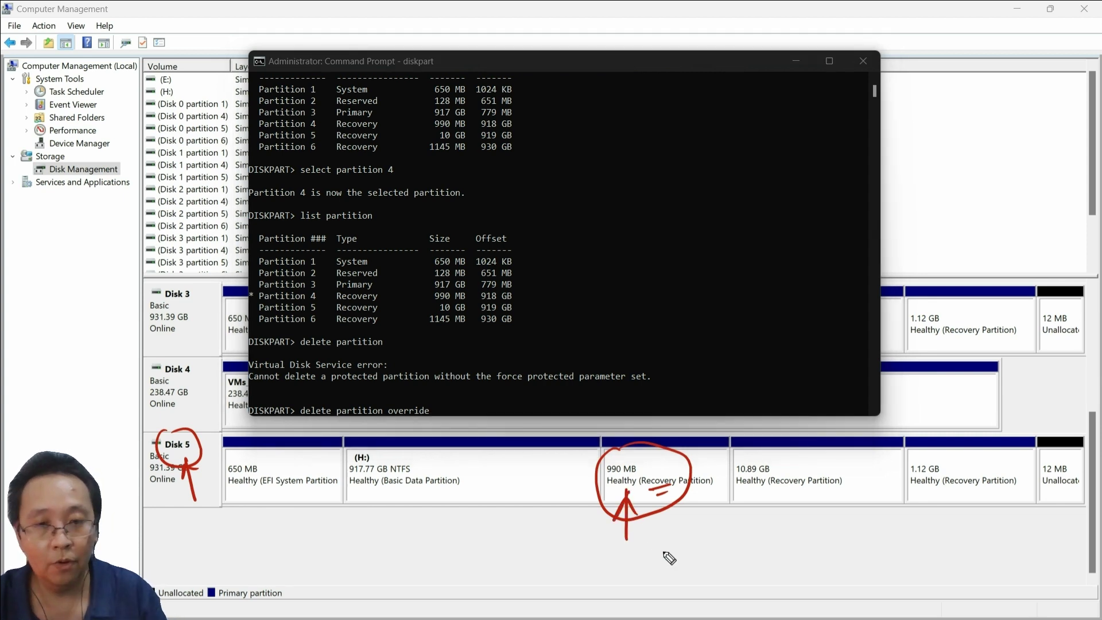
mouse_move(644, 568)
mouse_down()
mouse_move(650, 548)
mouse_move(669, 552)
mouse_move(683, 528)
mouse_move(722, 548)
mouse_move(671, 566)
mouse_move(677, 556)
mouse_up()
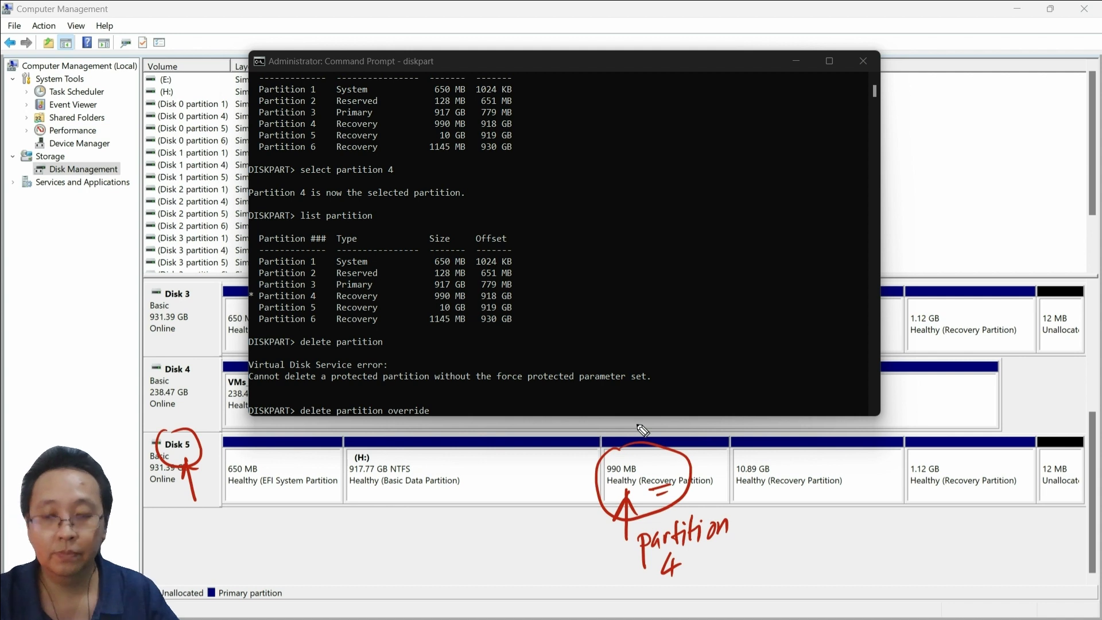
key(Escape)
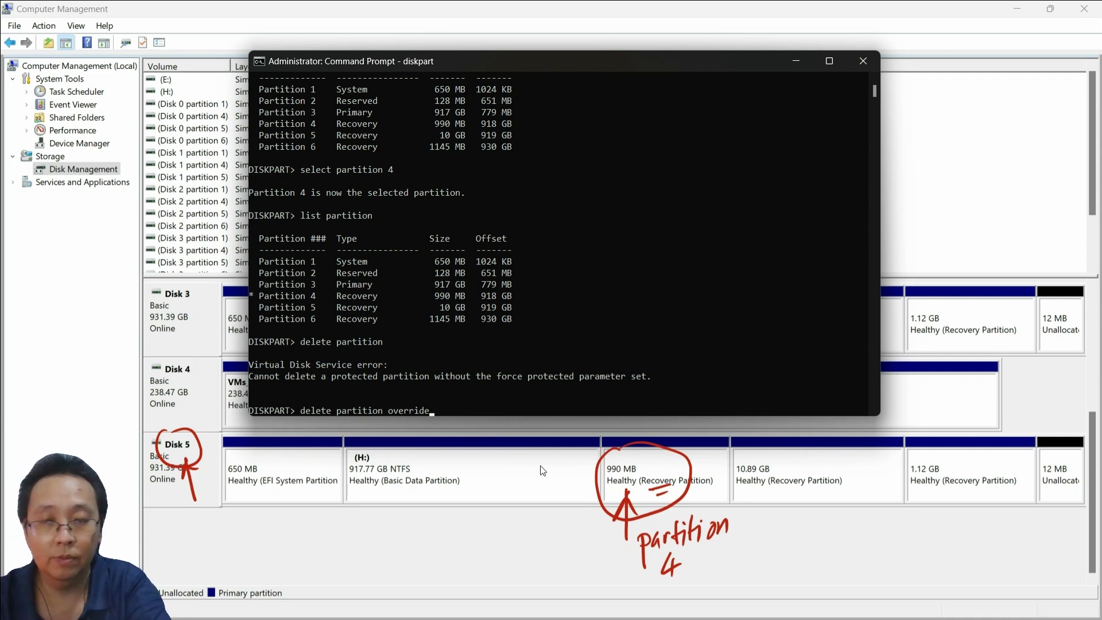
key(Return)
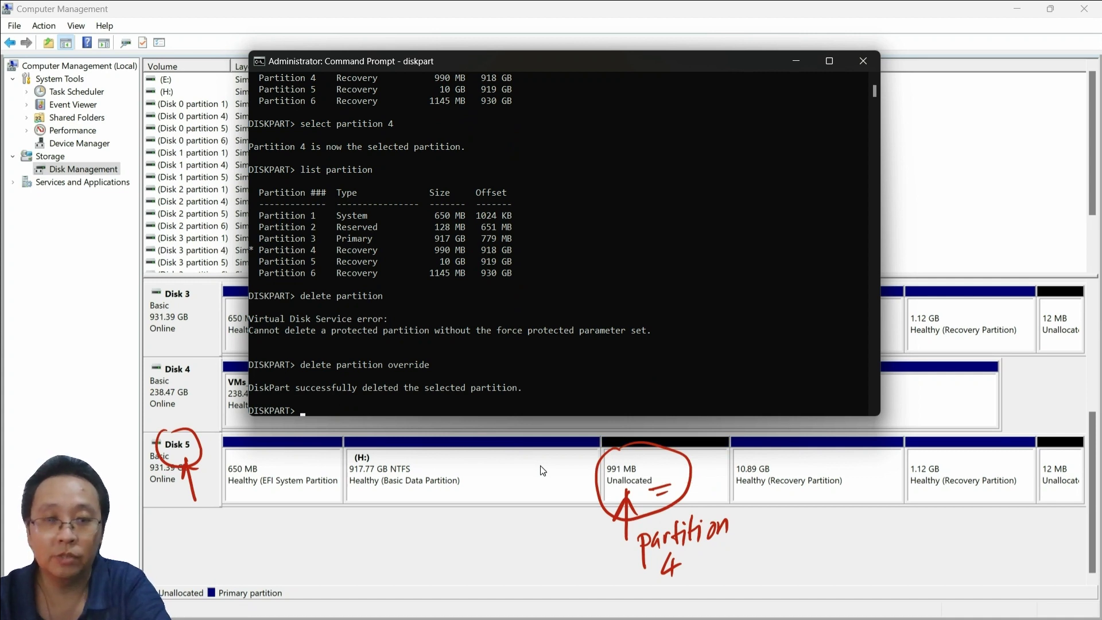
click(542, 470)
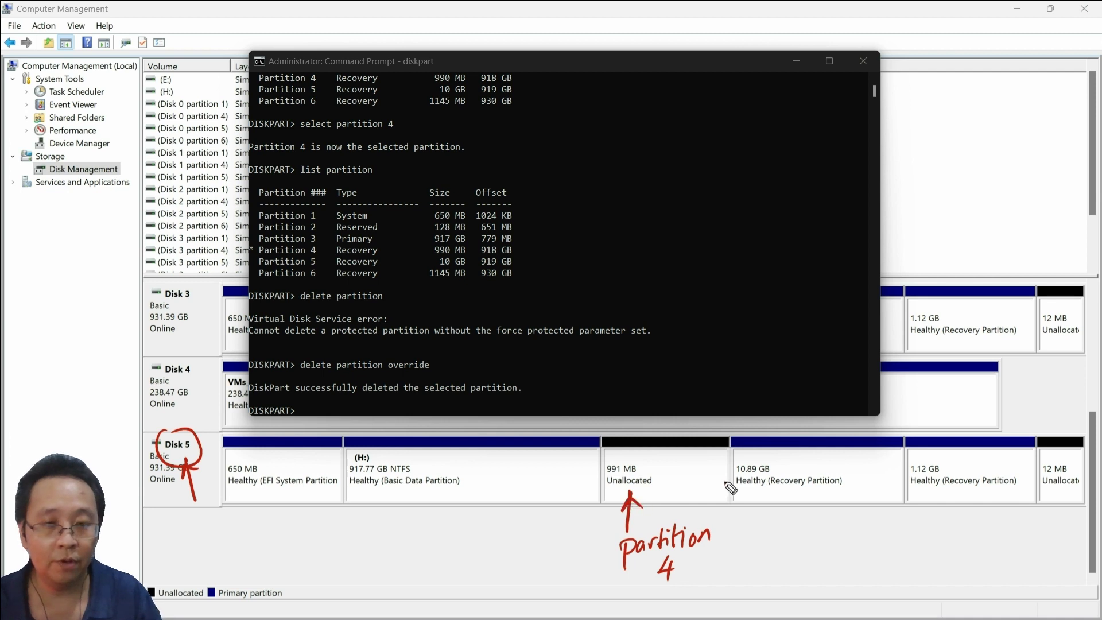
mouse_move(746, 489)
mouse_down()
mouse_move(780, 489)
mouse_move(772, 496)
mouse_up()
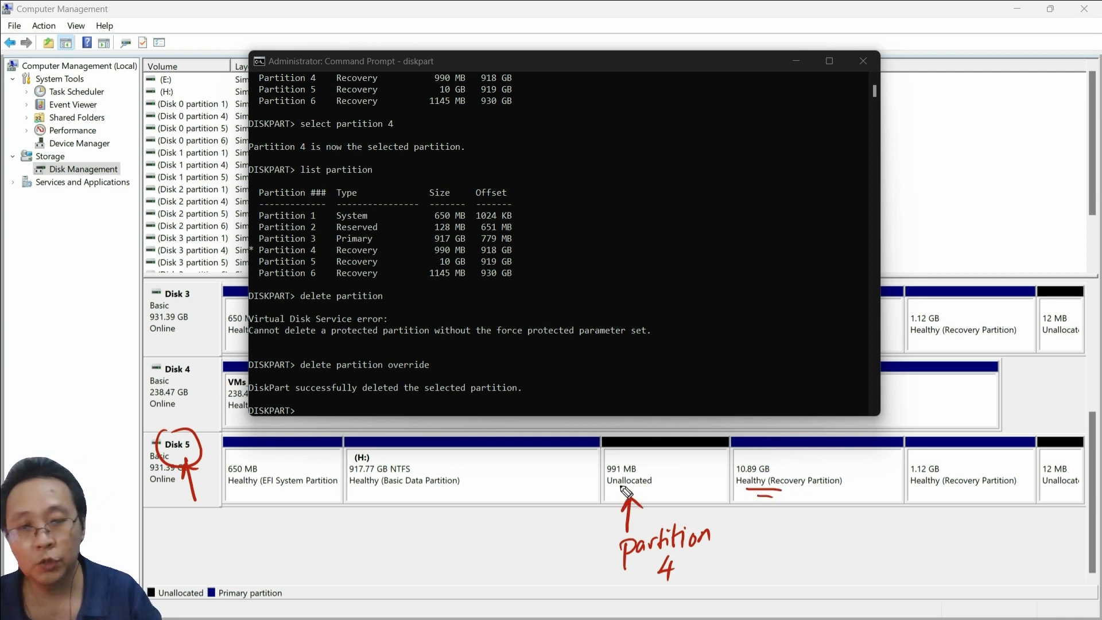
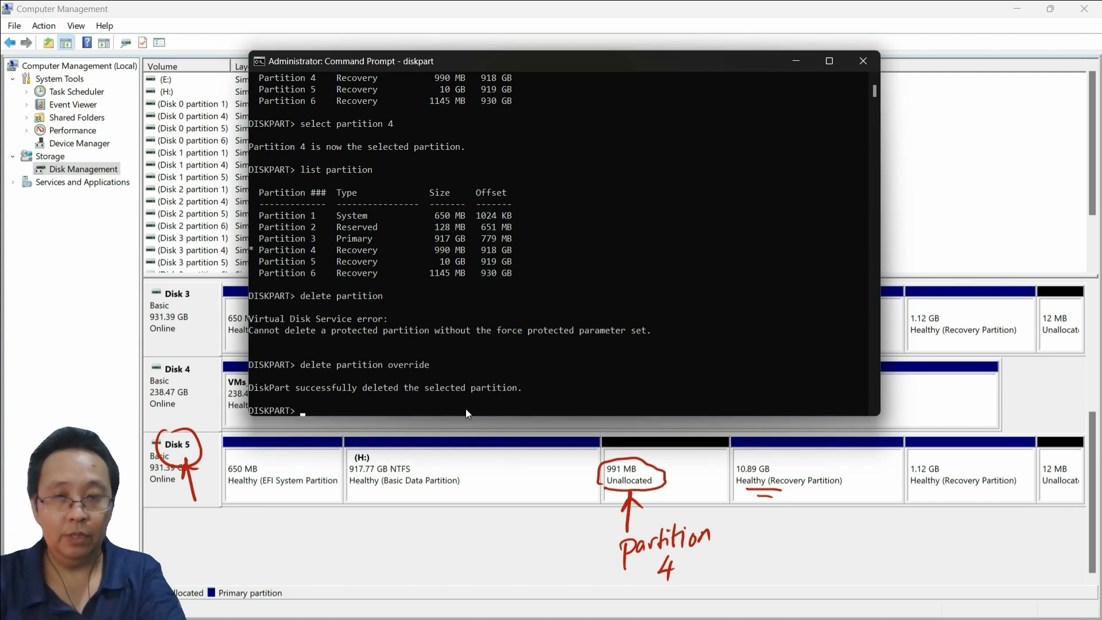
Try to extend into the 991 MB of unallocated space in DiskPart with the command extend size=991 disk=5.
text(extend )
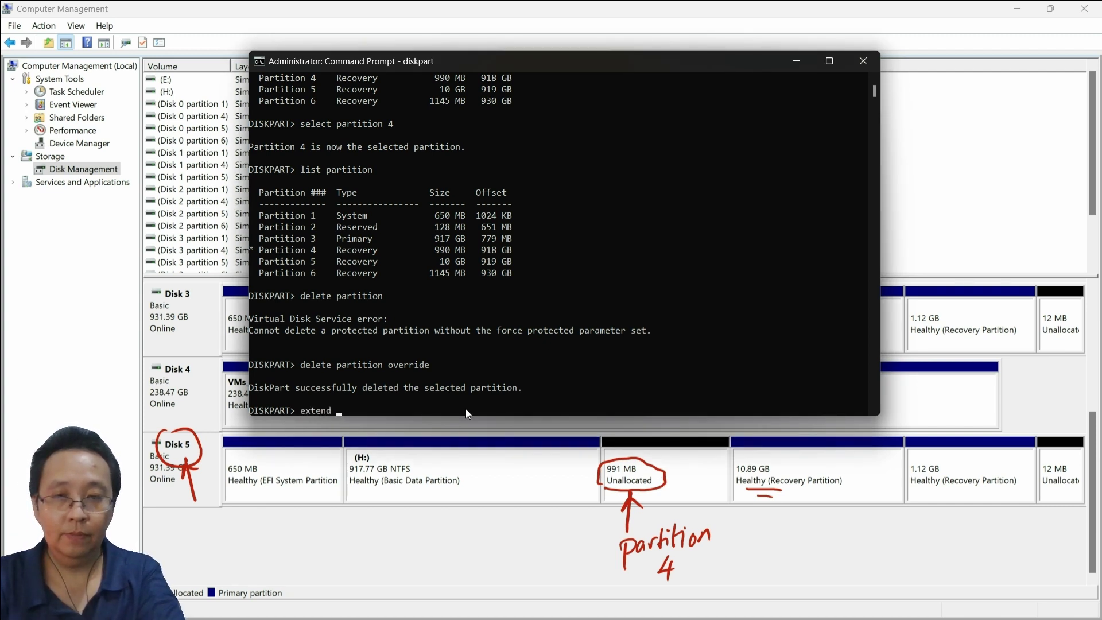
text(size)
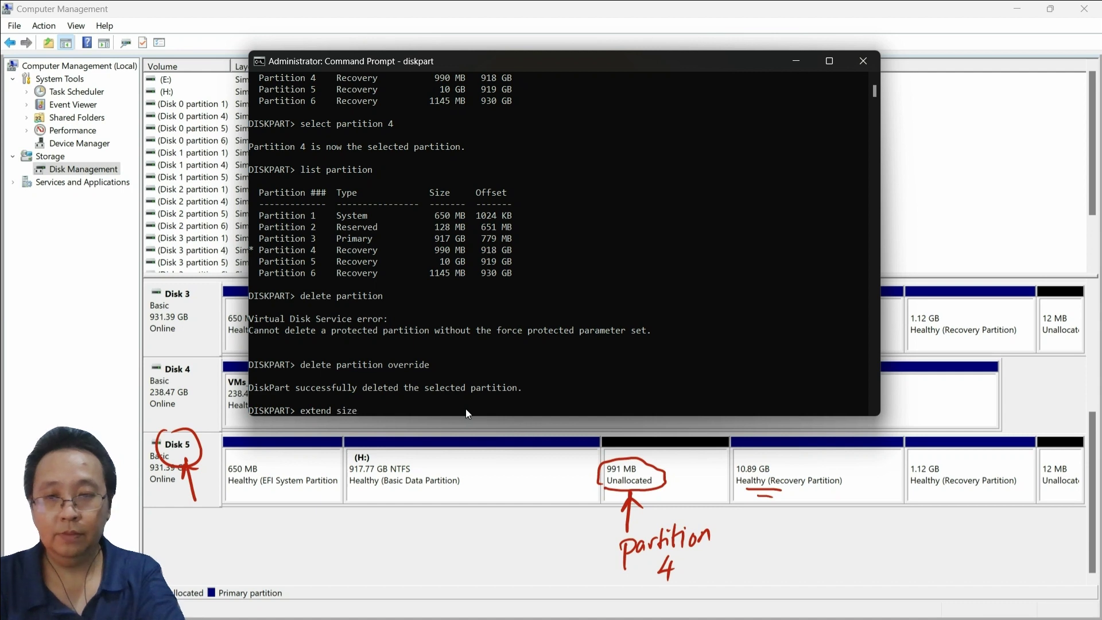
text(=)
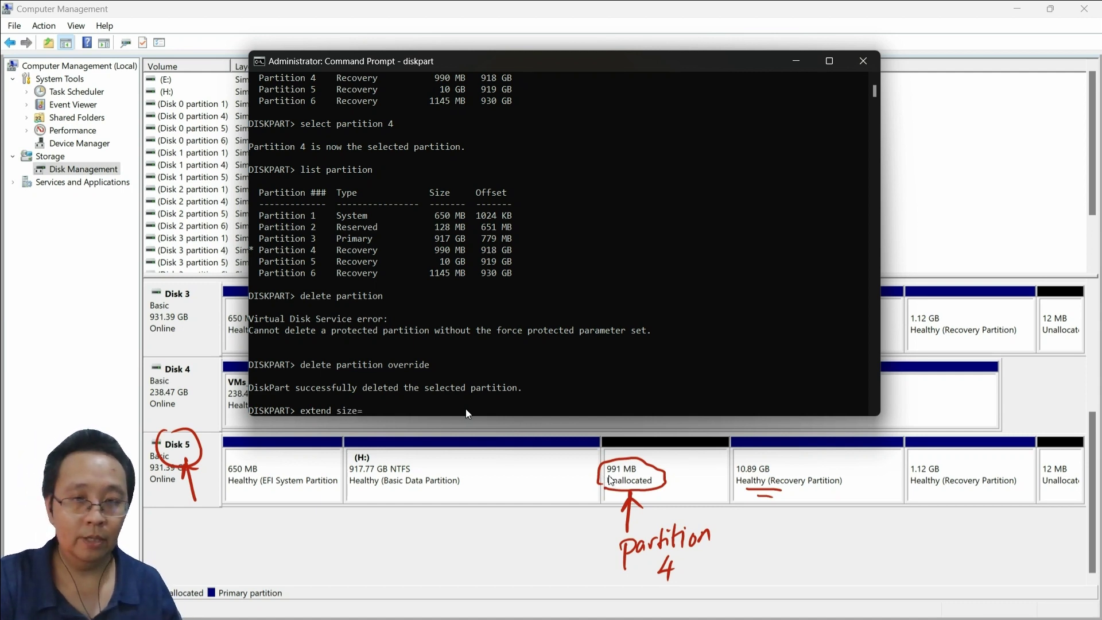
click(627, 481)
key(alt+Tab)
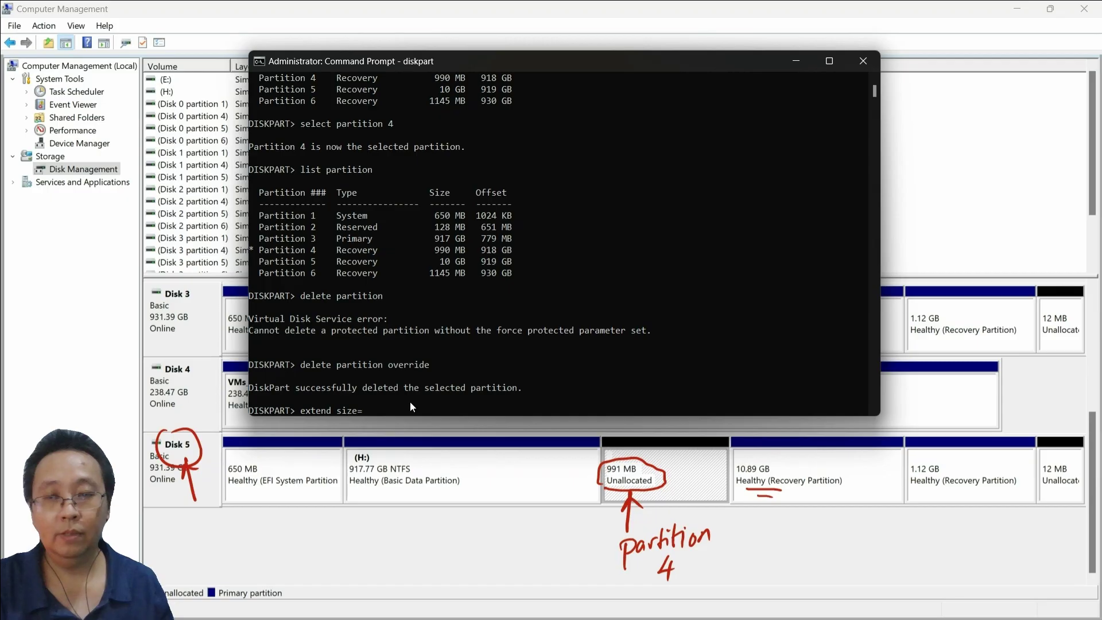
text(991)
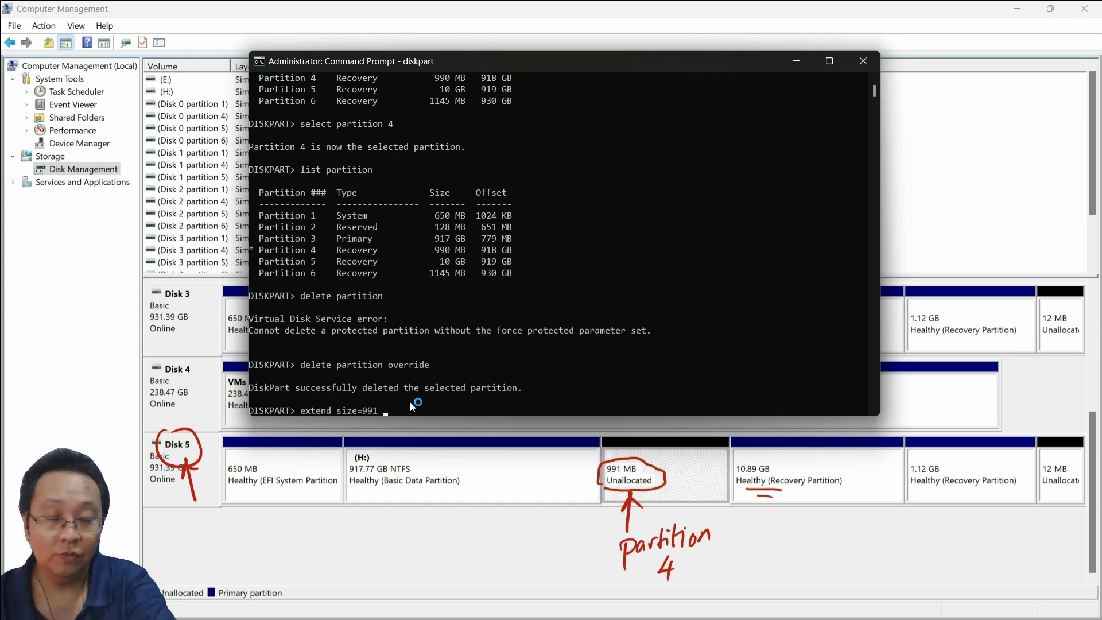
key(BackSpace)
key(BackSpace)
key(BackSpace)
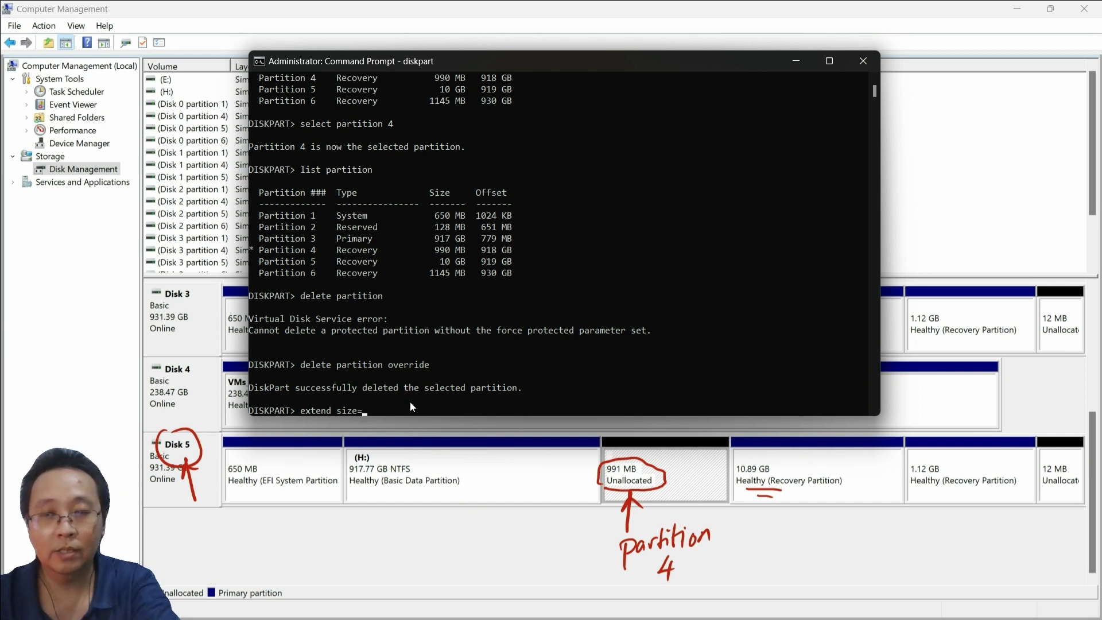
text(991 disk=5)
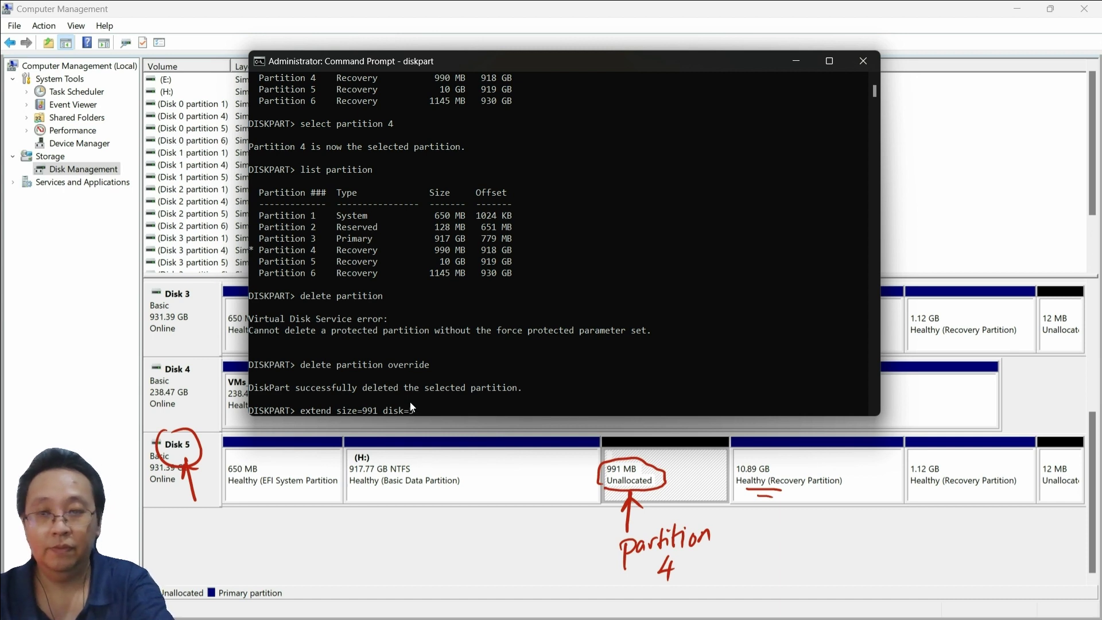
key(Return)
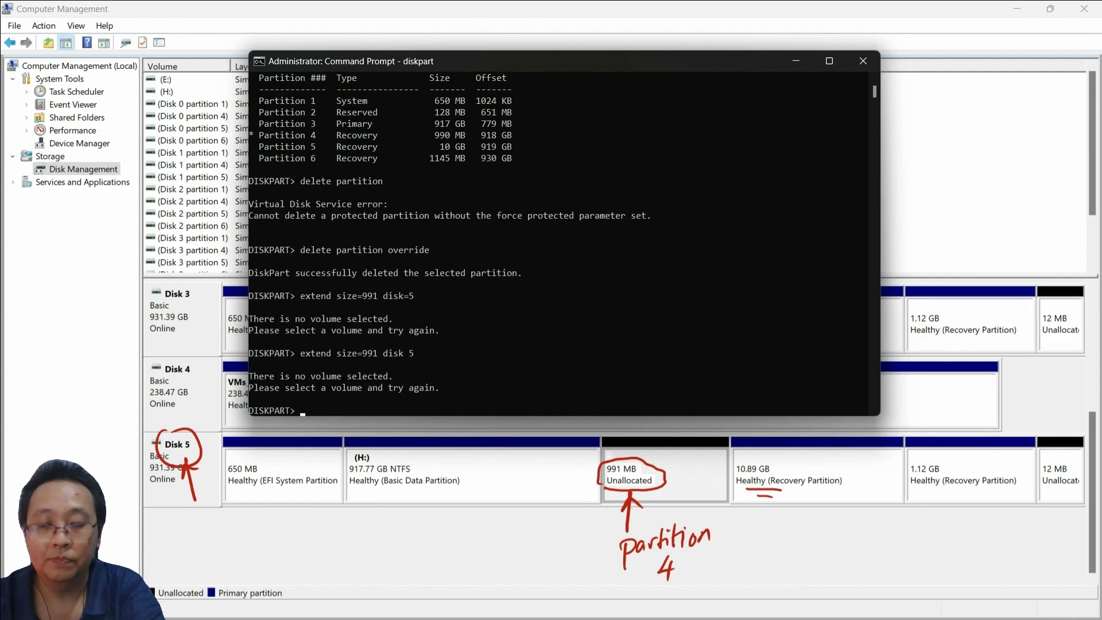
List the partitions of disk 5 and all disks in DiskPart to check which disk and partition are selected.
text(list partition)
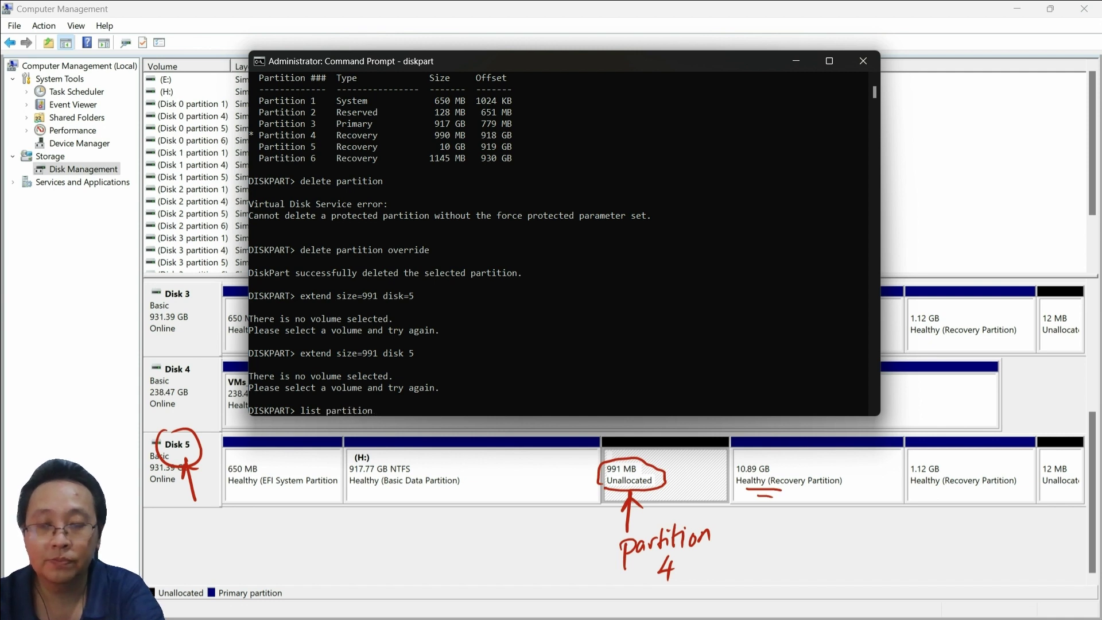
key(Return)
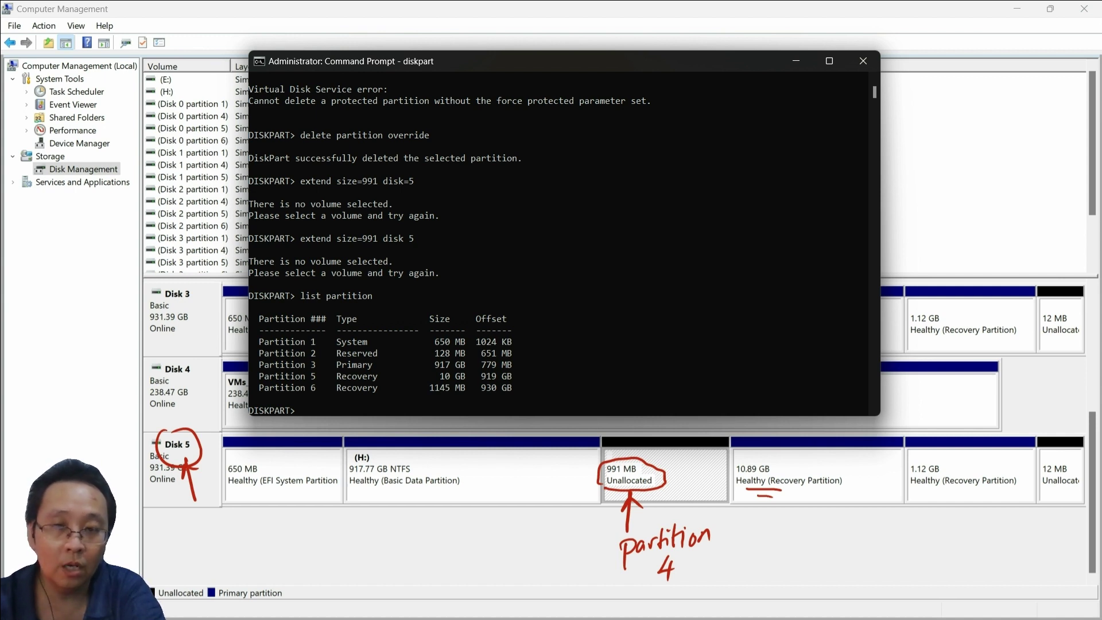
text(list disk 5)
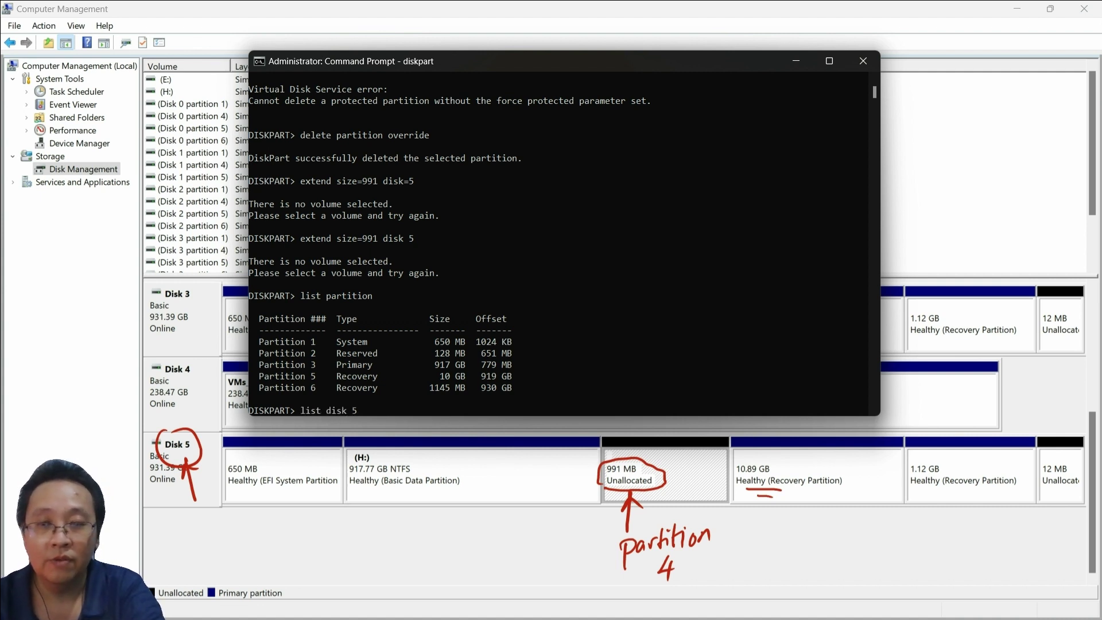
key(Return)
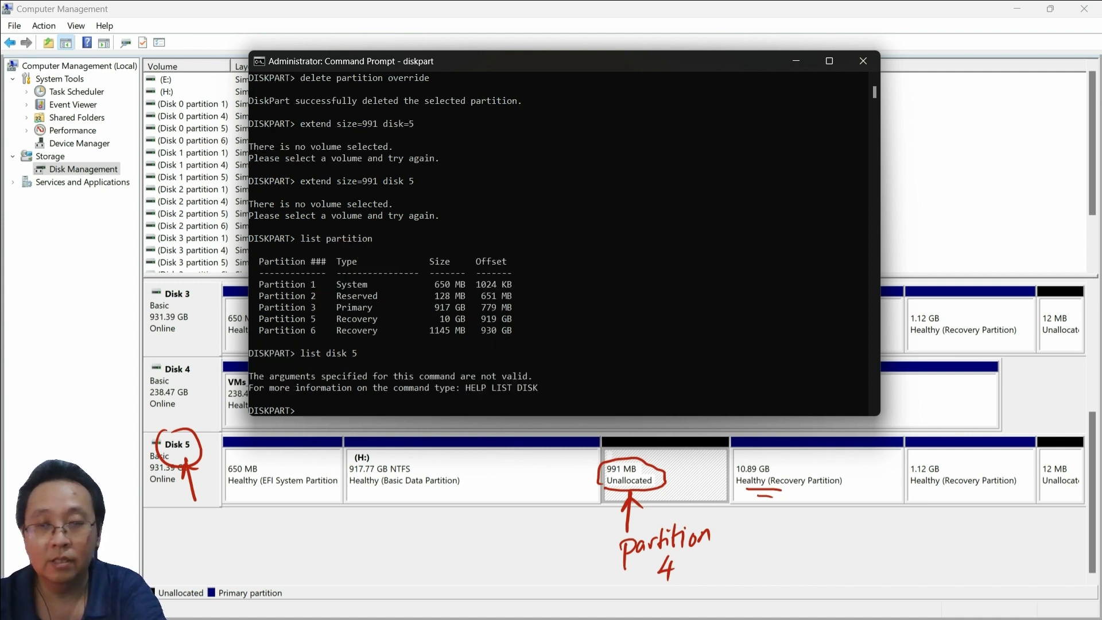
text(list disk)
key(Return)
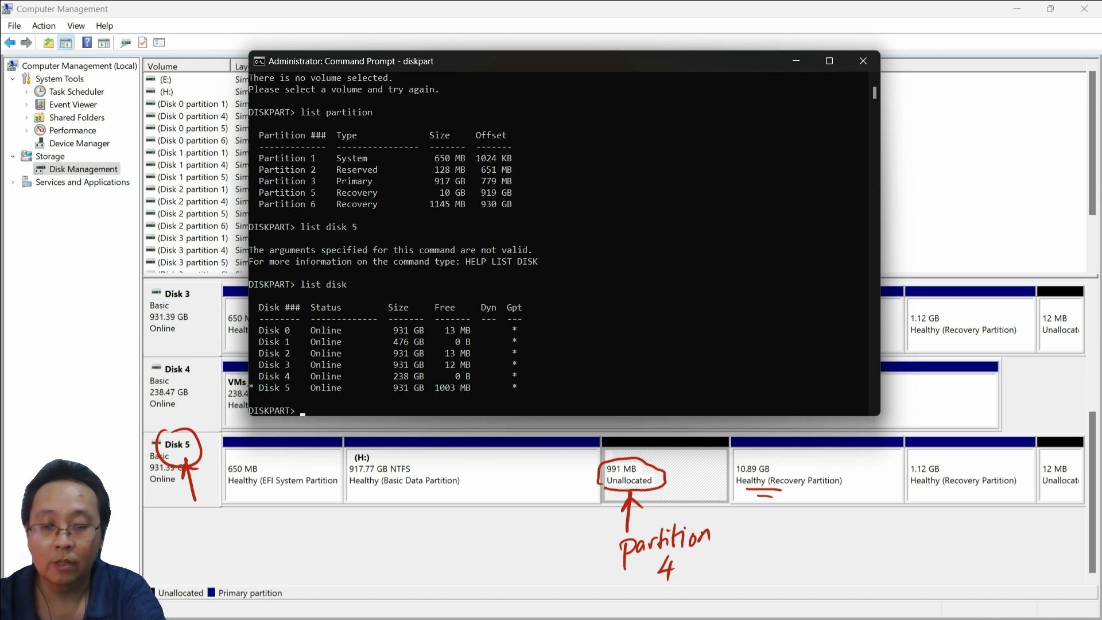
text(list part)
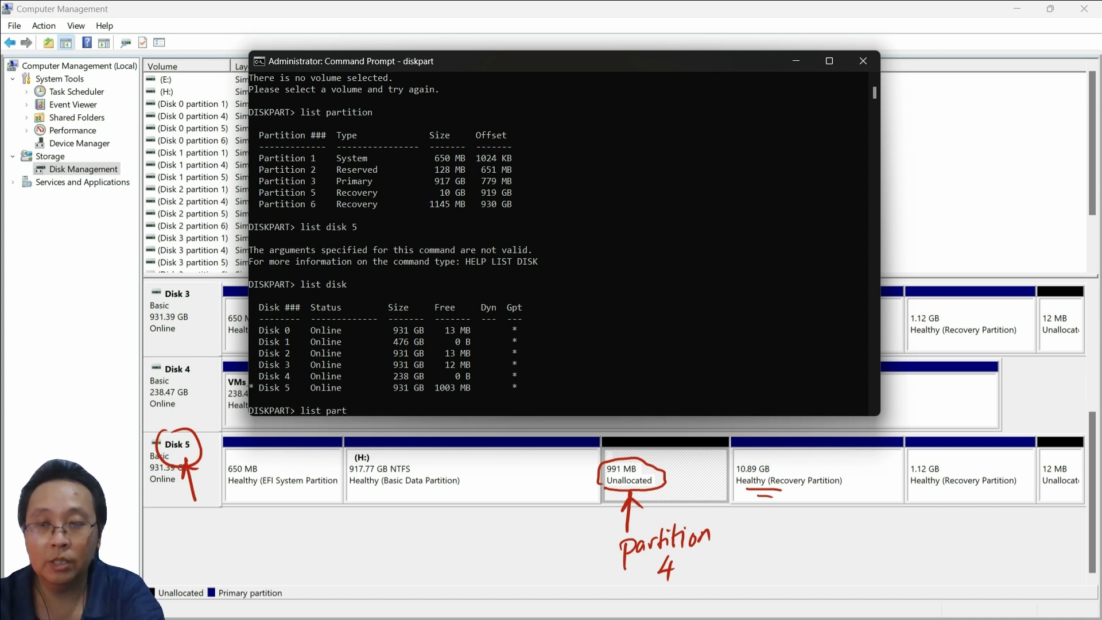
text(ition)
key(Return)
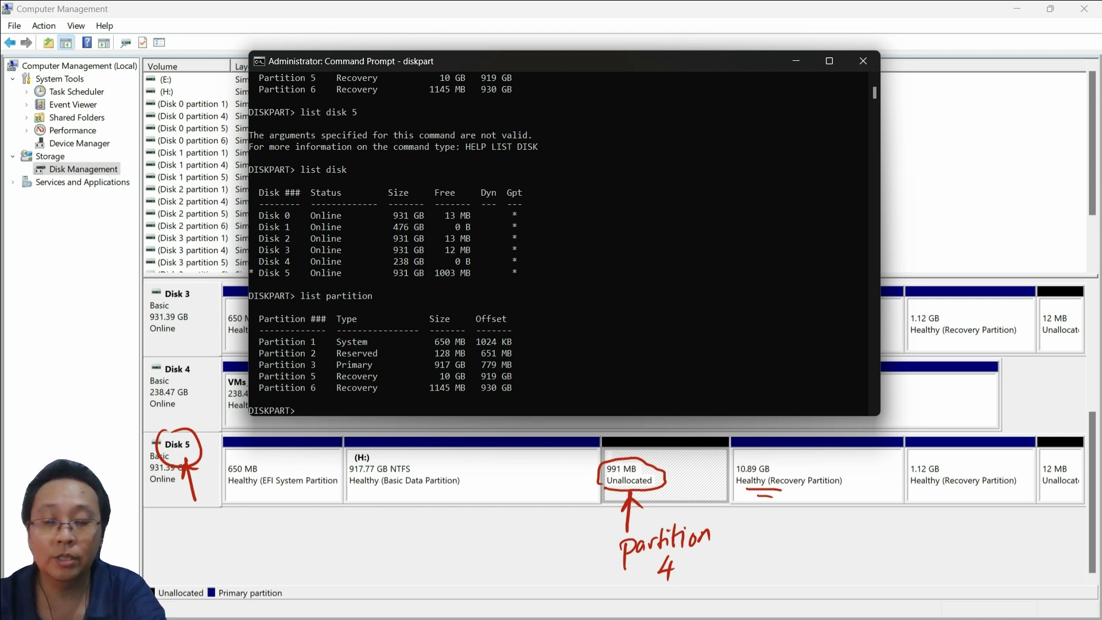
Try the DiskPart extension again with the command extend size=991 disk 5.
text(exten)
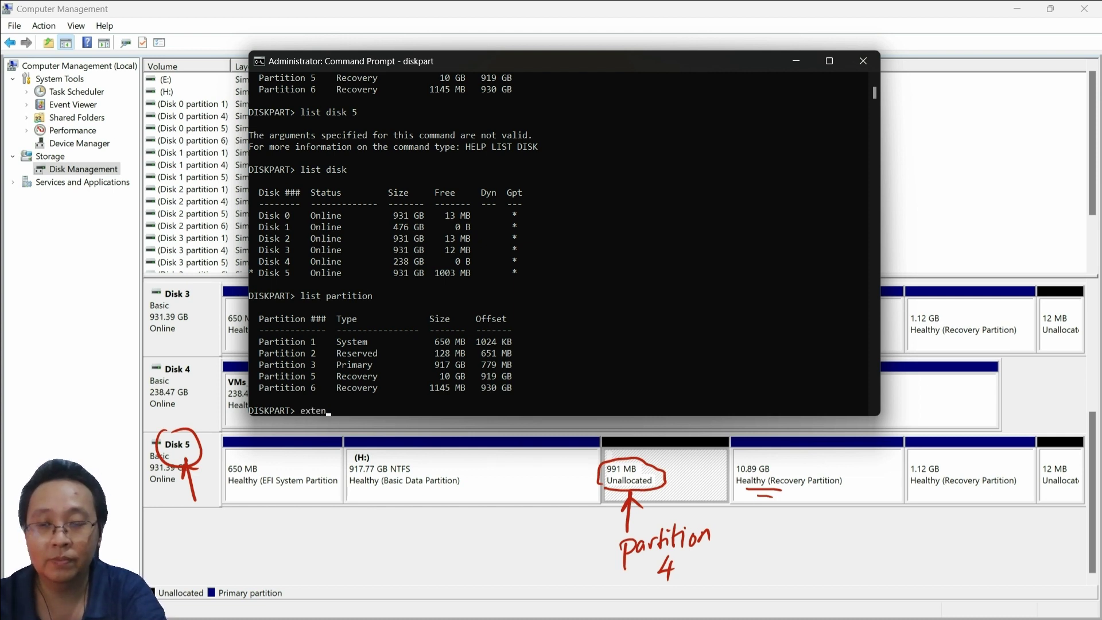
key(BackSpace)
key(BackSpace)
key(BackSpace)
key(BackSpace)
key(BackSpace)
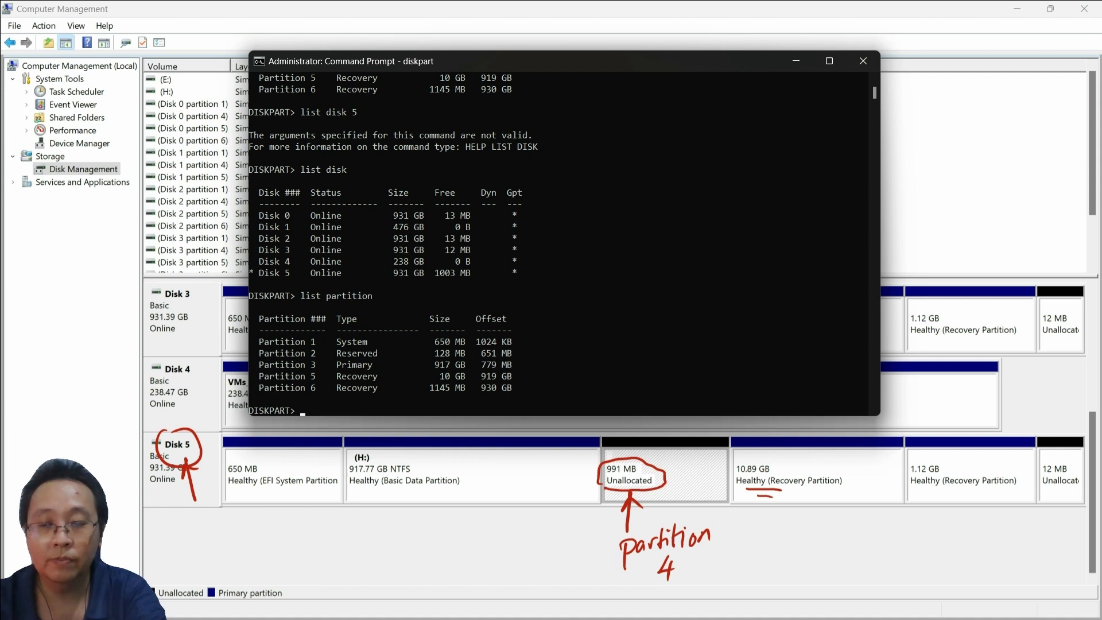
text(extend )
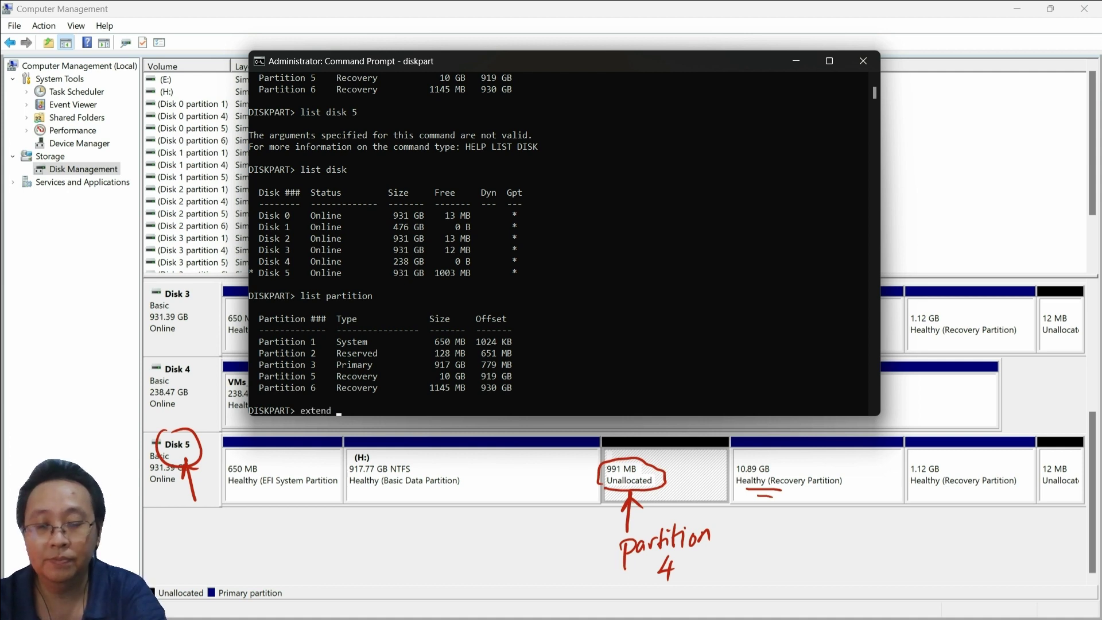
text(size)
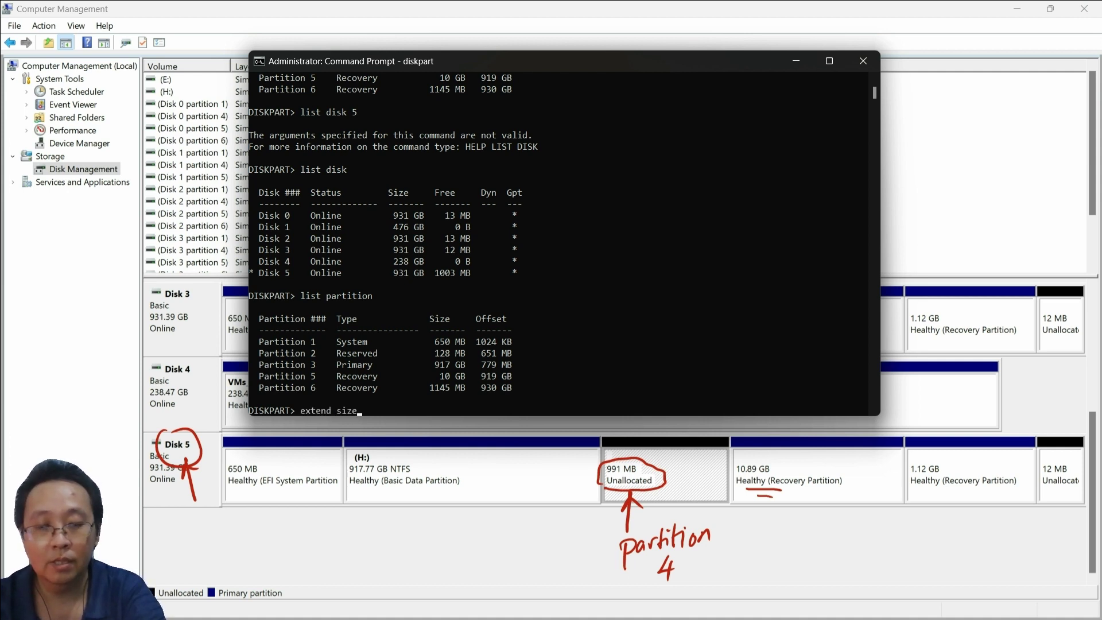
text(=991)
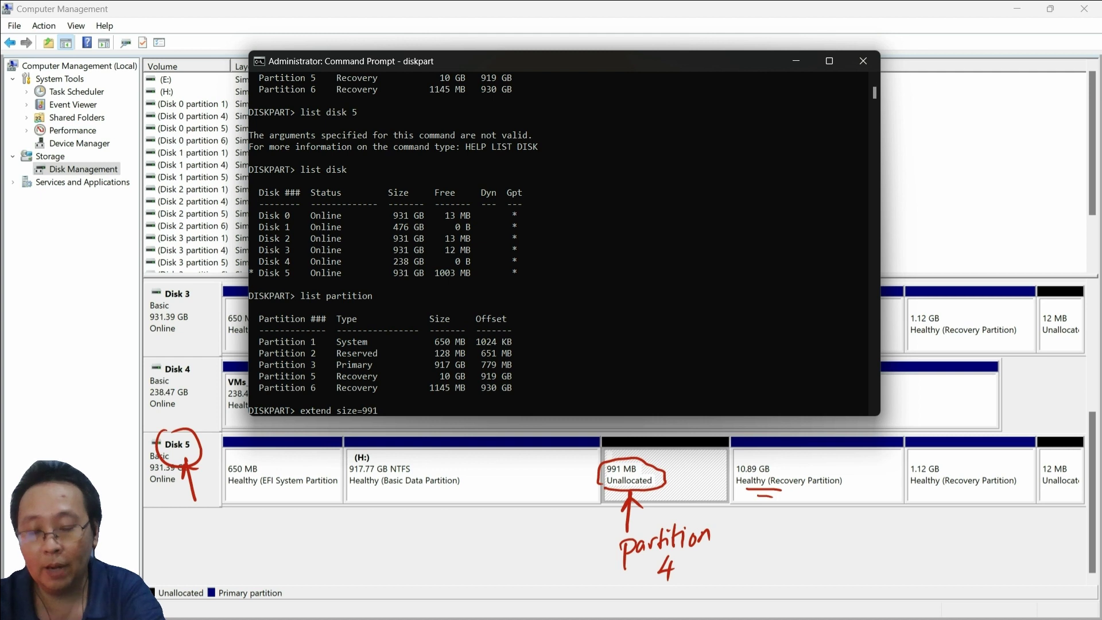
text(disk)
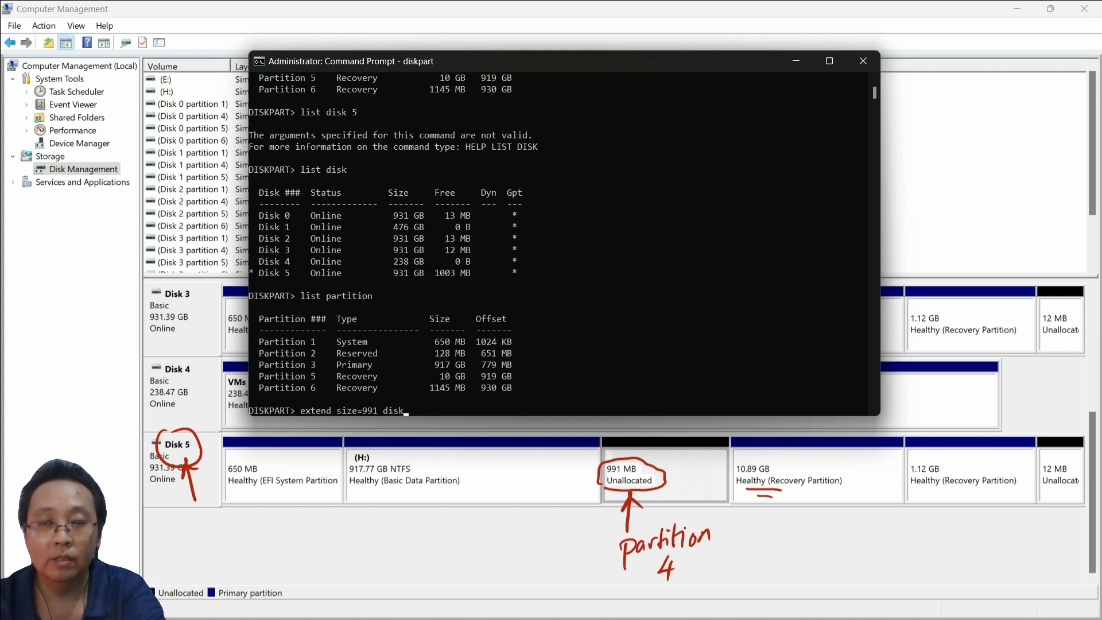
text( 5)
key(Return)
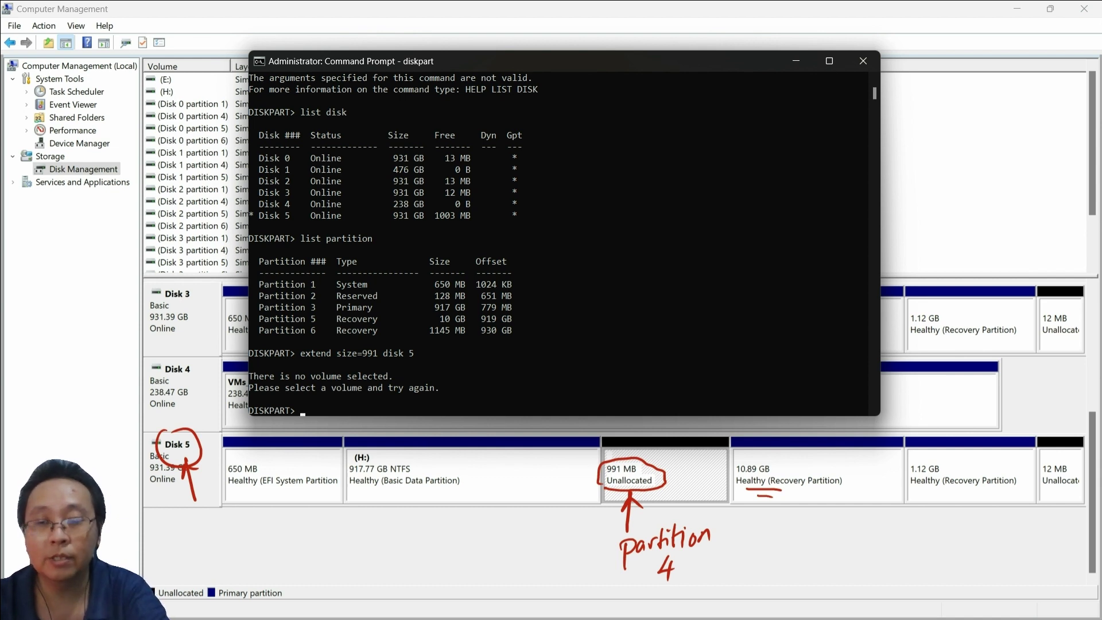
Select partition 1, the system partition of disk 5, in DiskPart.
text(select)
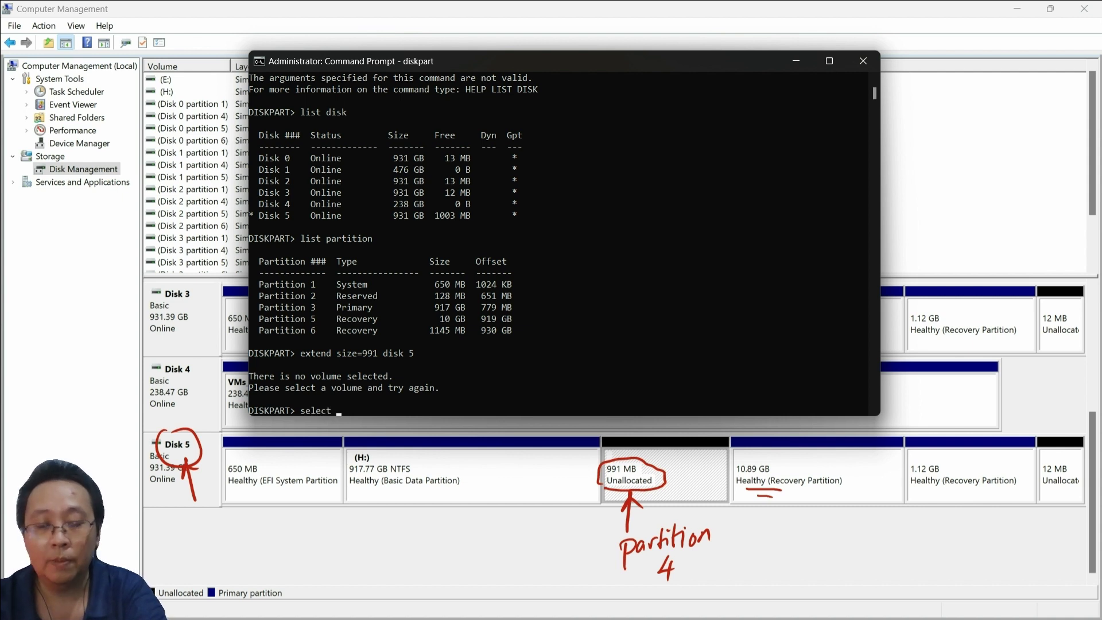
text( partition 1)
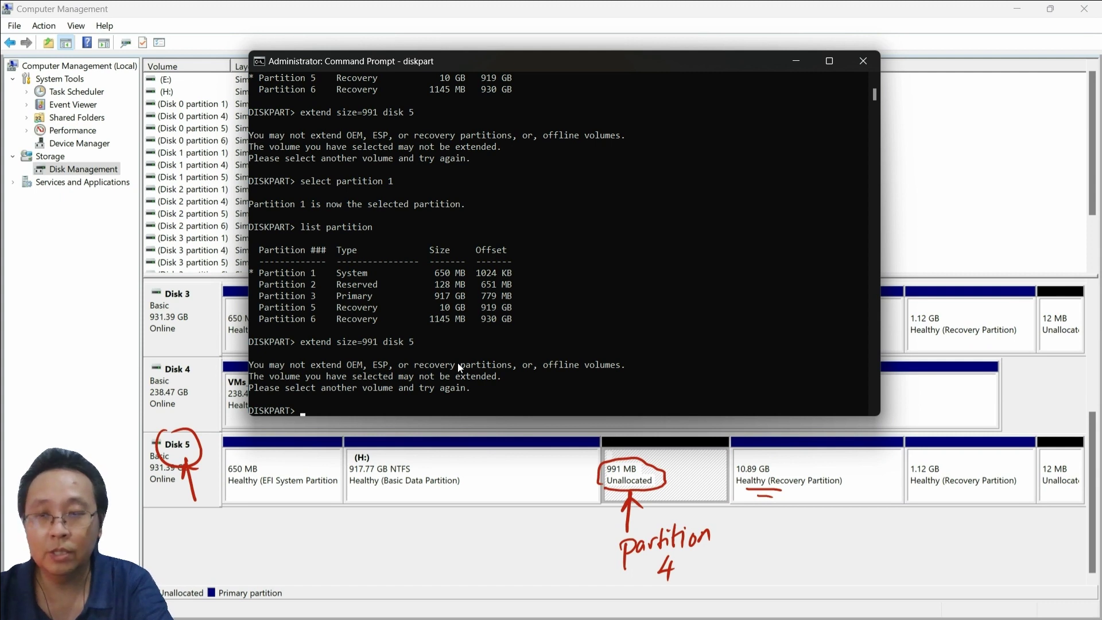
Select partition 3, the primary partition of disk 5, in DiskPart.
text(select)
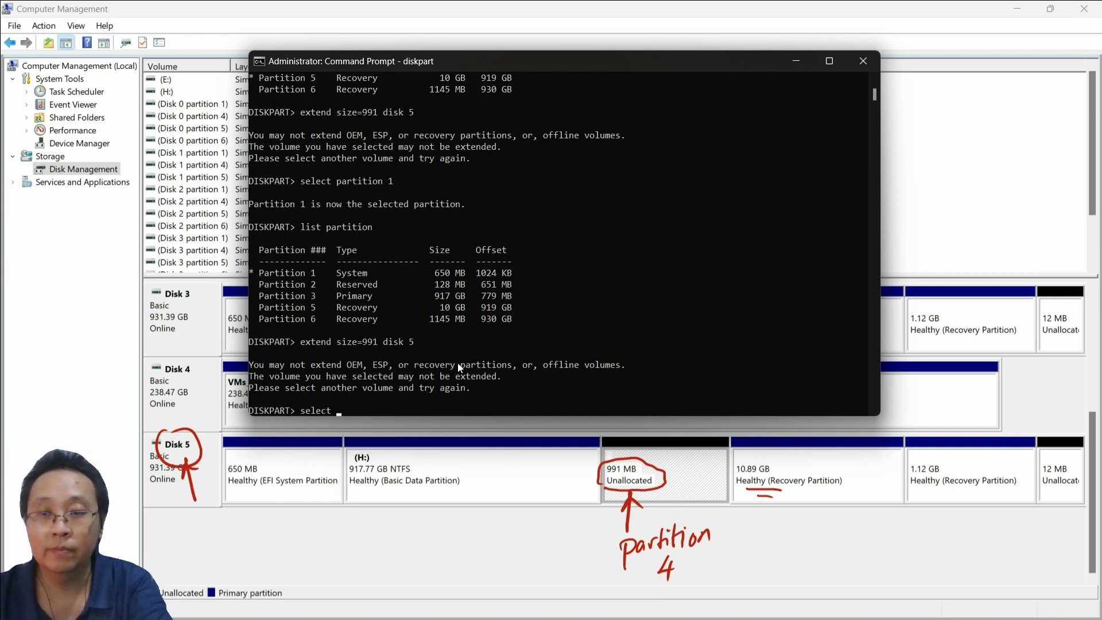
text(partiti)
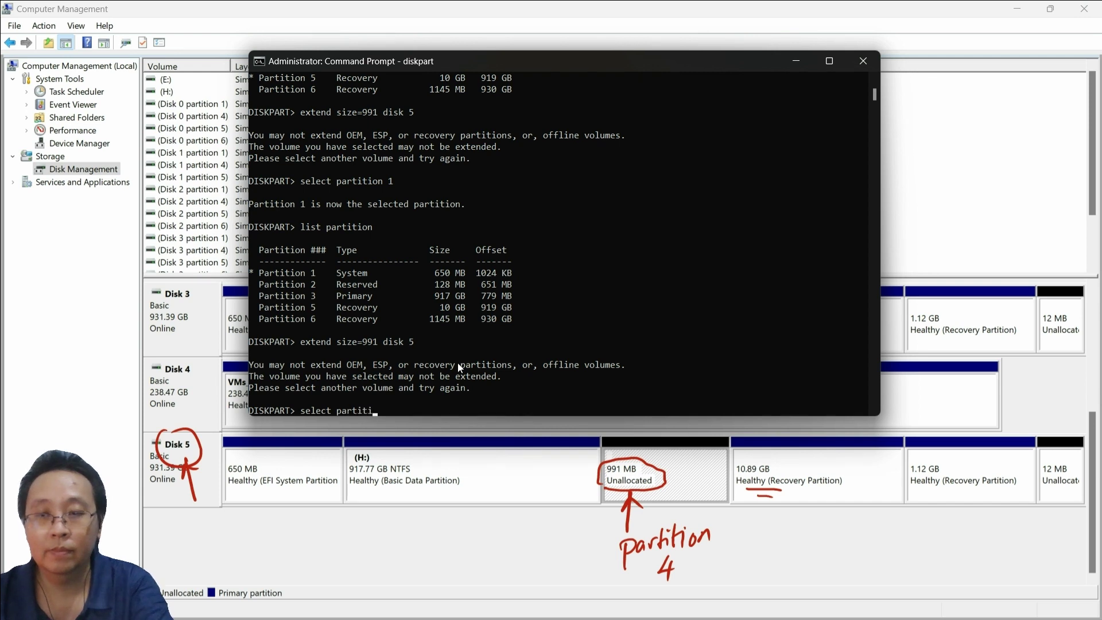
text(on )
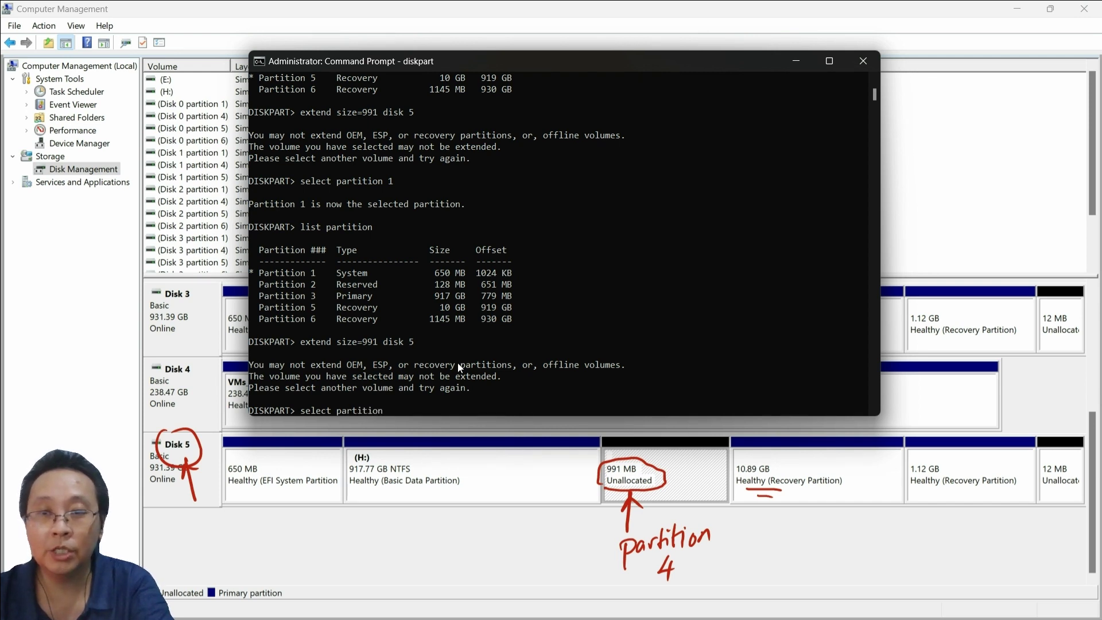
text(3)
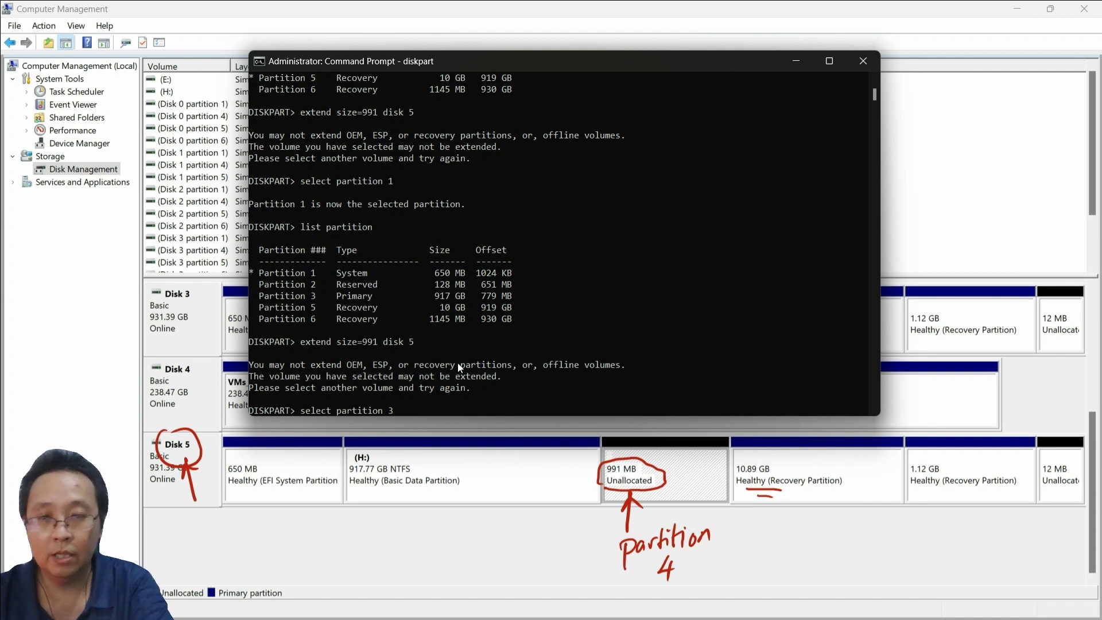
key(Return)
List the partitions of disk 5 in DiskPart and check which one is marked as selected.
text(list disk)
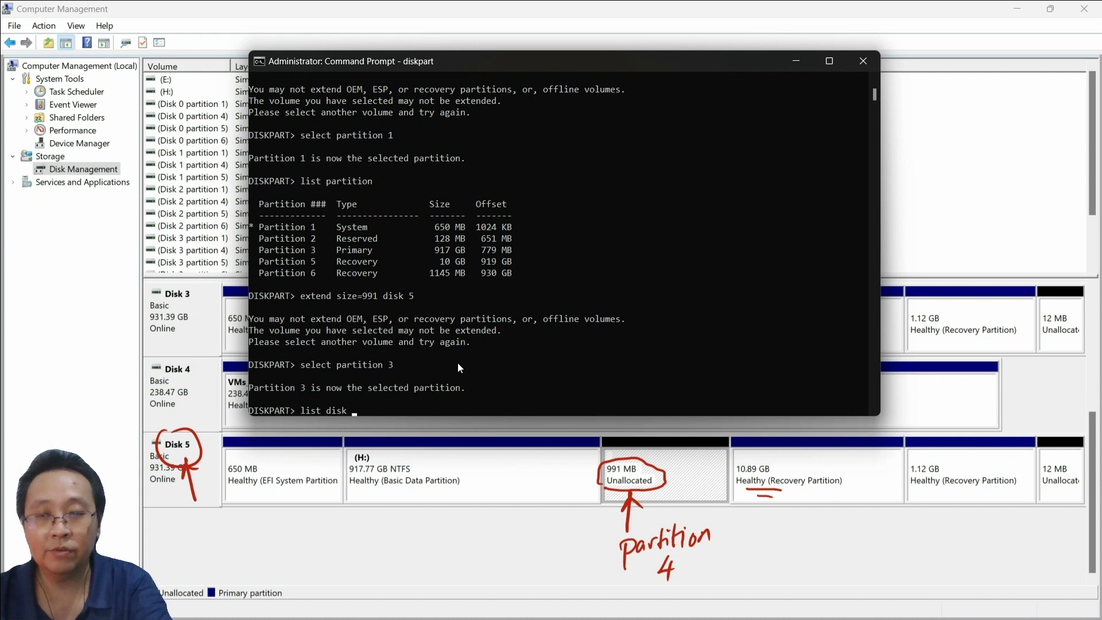
key(BackSpace)
key(BackSpace)
key(BackSpace)
key(BackSpace)
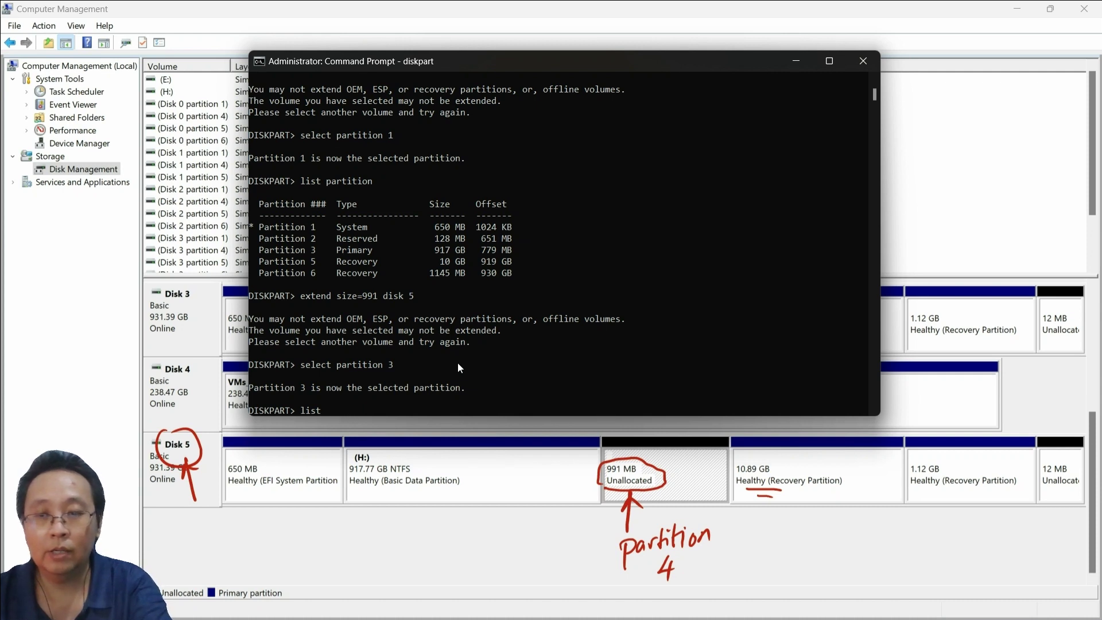
text(partition)
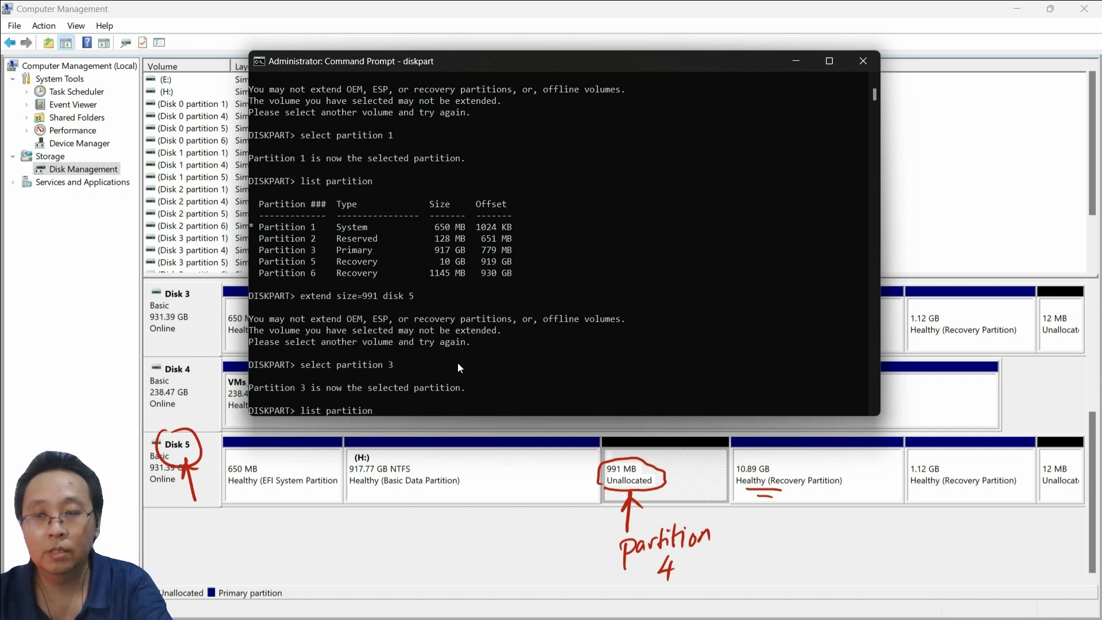
key(Return)
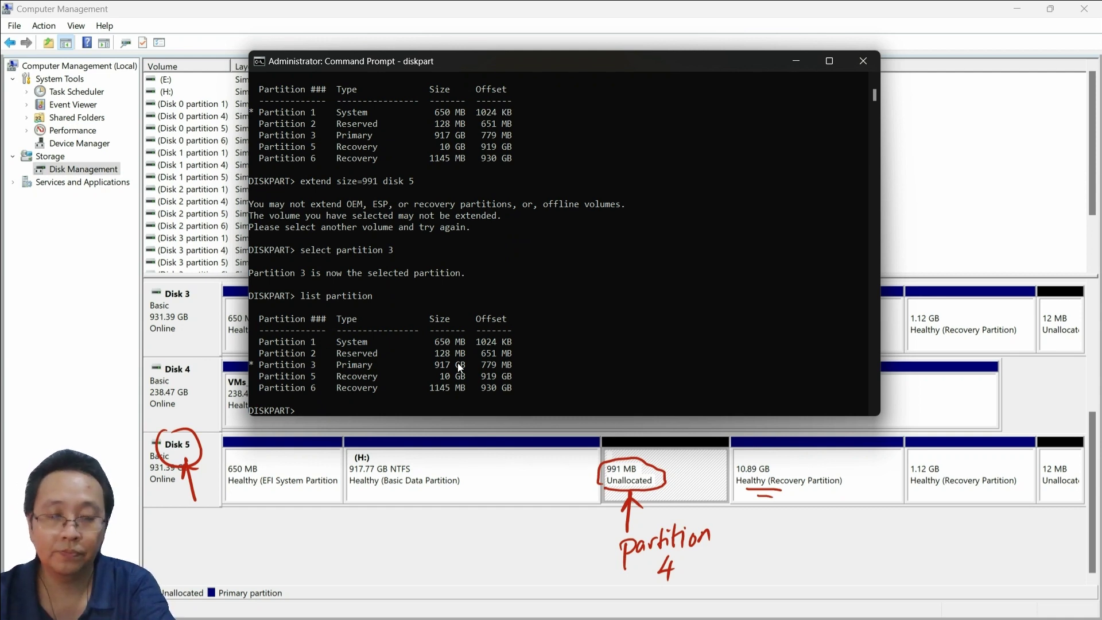
Extend the selected primary partition 3 by 991 MB in DiskPart with the command extend size=991 disk 5.
text(extend)
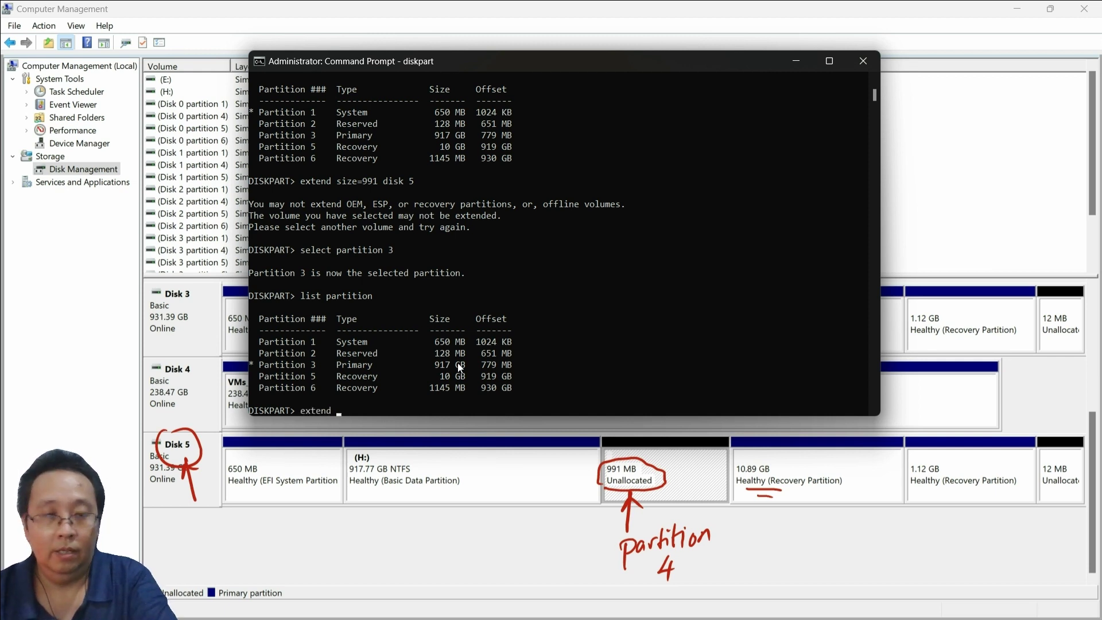
text( s)
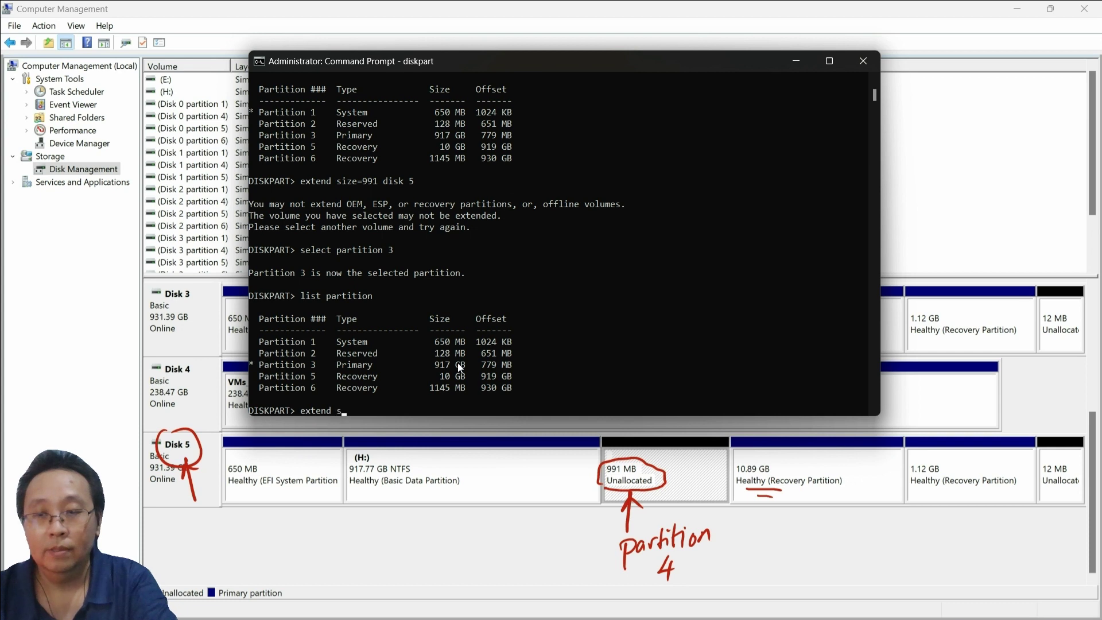
text(ize=991)
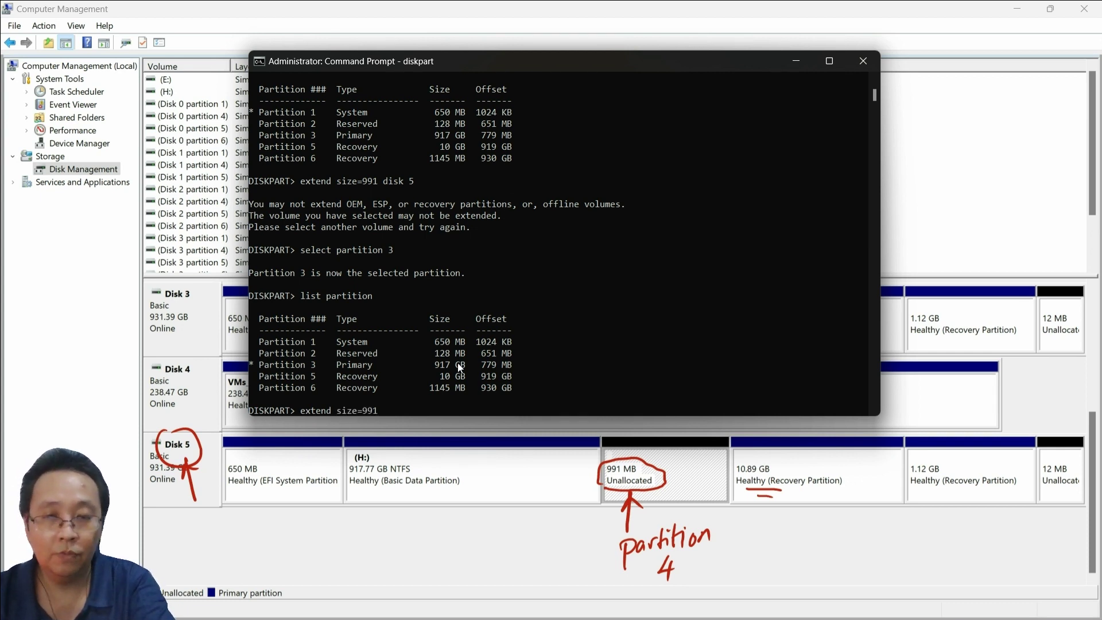
text( disk 5)
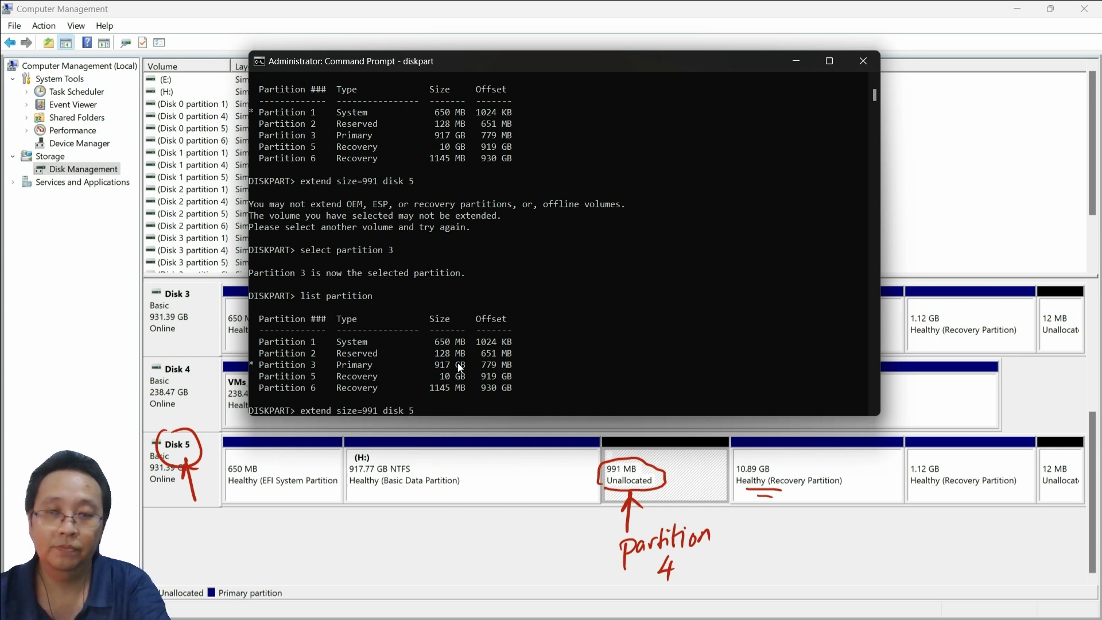
key(Return)
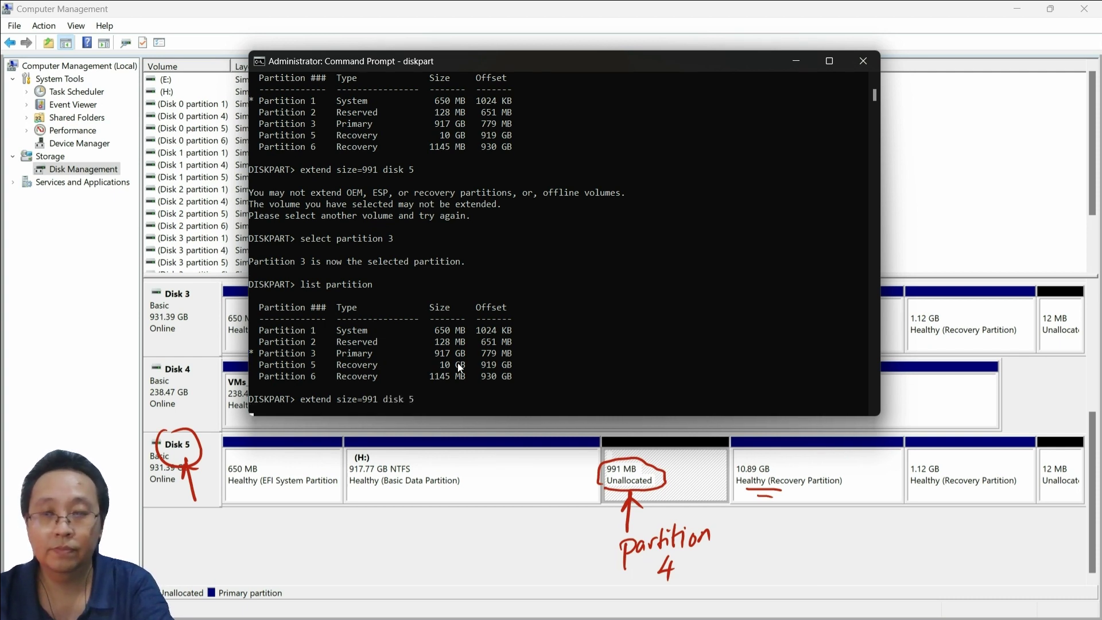